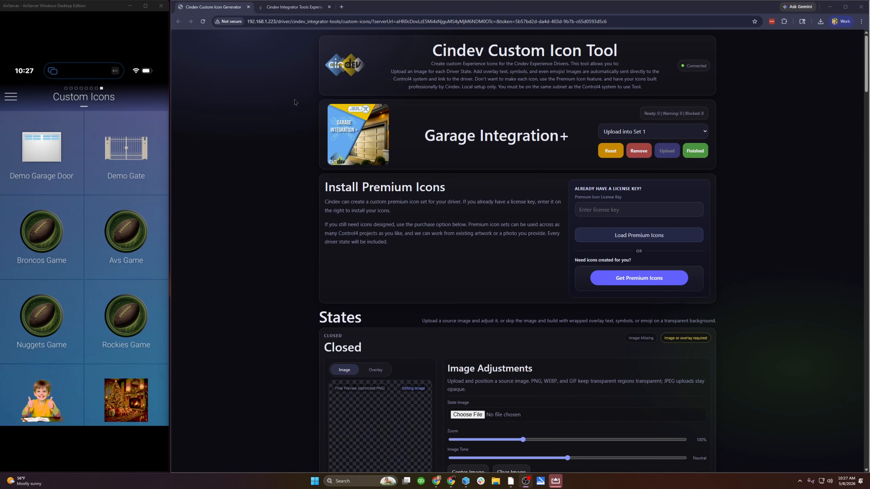
Step: Review the drivers included in the Integrator Tools Experience Bundle on its DriverCentral page
{"action": "left_click", "coordinate": [284, 10]}
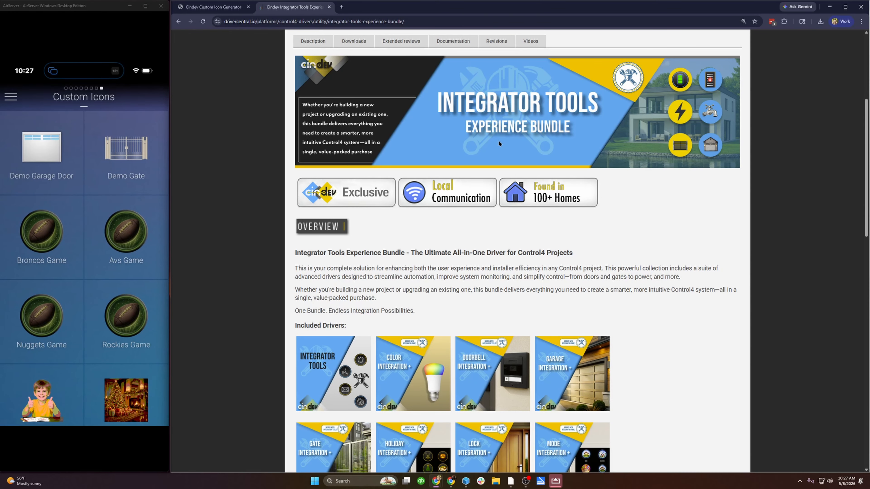
{"action": "scroll", "coordinate": [422, 287], "scroll_direction": "down", "scroll_amount": 4}
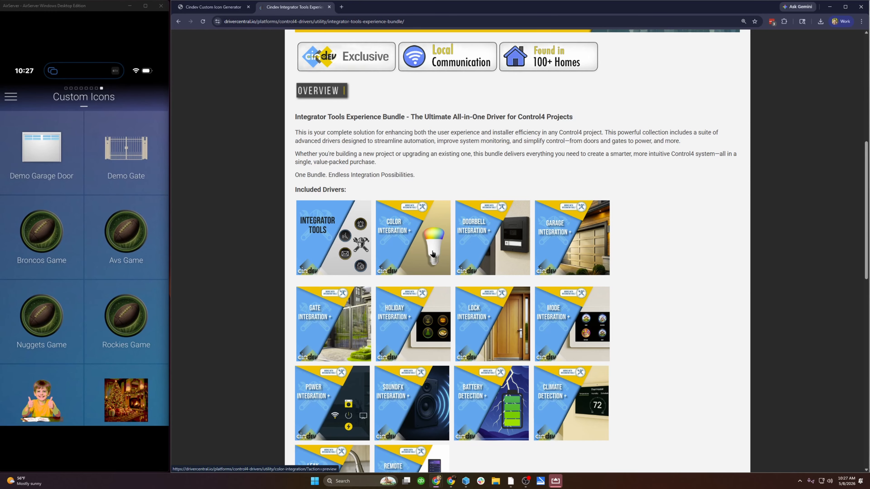
{"action": "scroll", "coordinate": [433, 254], "scroll_direction": "down", "scroll_amount": 12}
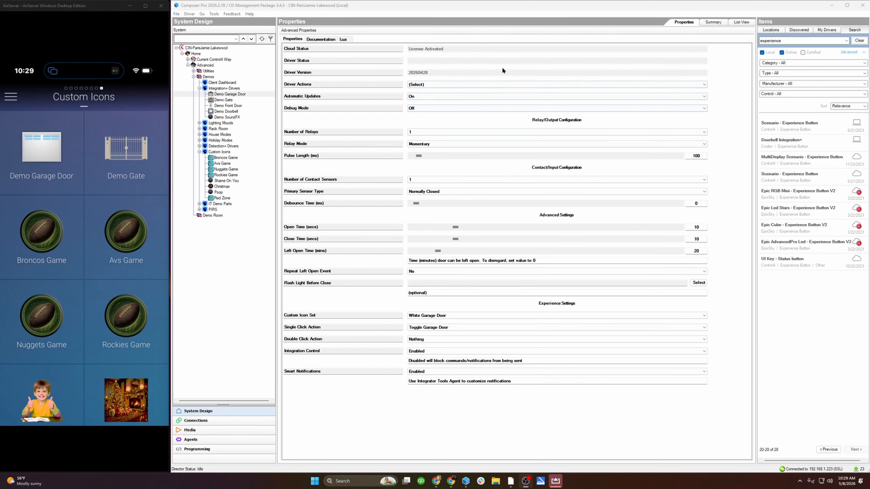
Step: In Composer Pro, run the driver action (5) Load Custom Icons for the Demo Garage Door
{"action": "left_click", "coordinate": [458, 84]}
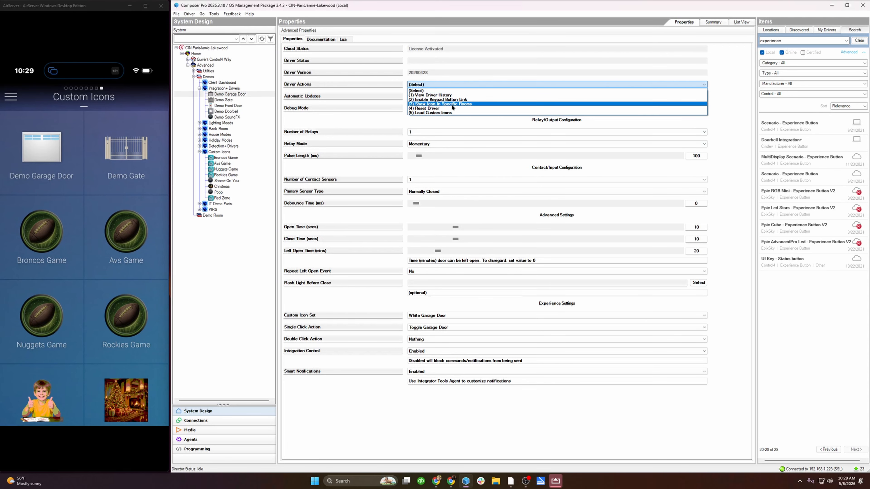
{"action": "left_click", "coordinate": [450, 113]}
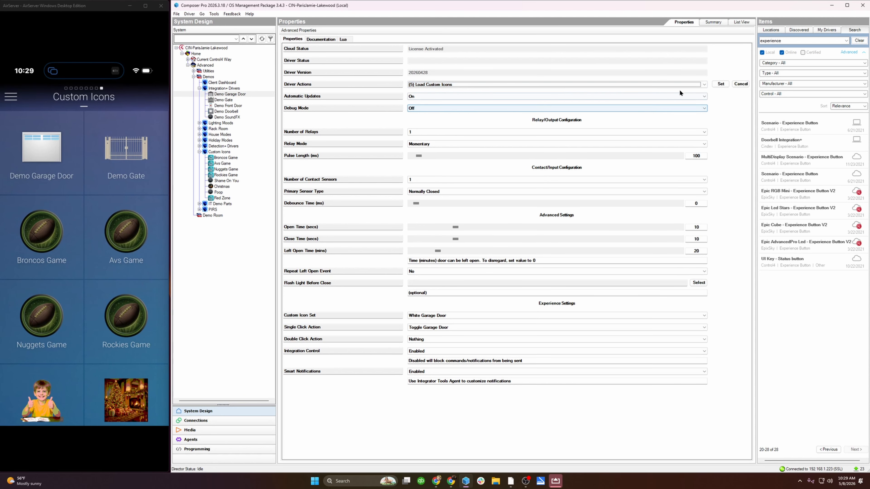
{"action": "left_click", "coordinate": [720, 84]}
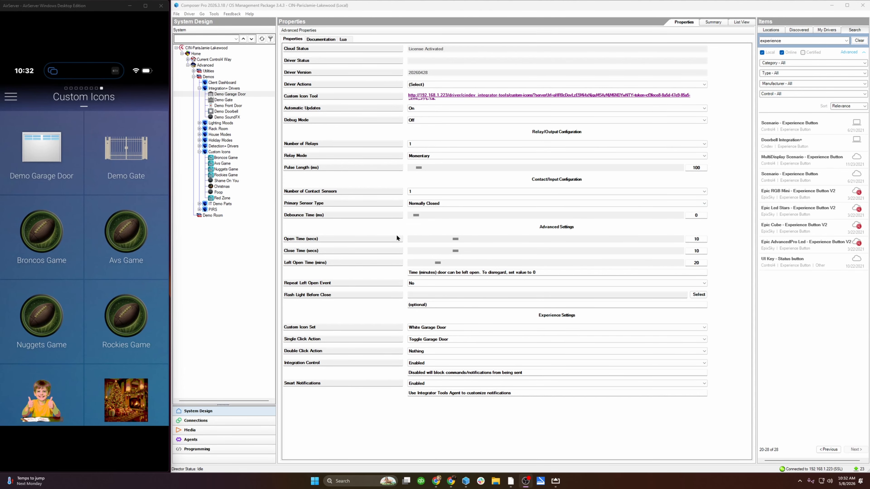
Step: In the browser's Cindev Custom Icon Tool, remove all existing Garage Integration+ custom icons from Set 1 and check the state slots
{"action": "scroll", "coordinate": [382, 288], "scroll_direction": "down", "scroll_amount": 5}
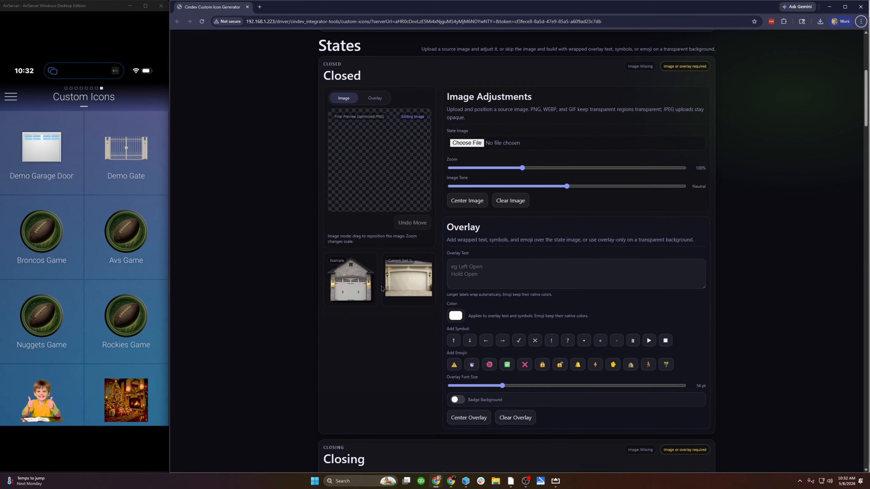
{"action": "scroll", "coordinate": [354, 282], "scroll_direction": "down", "scroll_amount": 8}
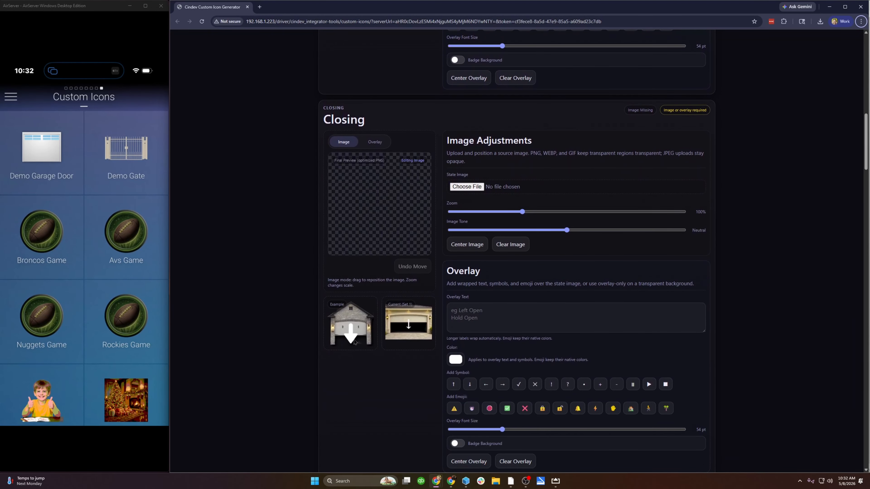
{"action": "scroll", "coordinate": [354, 343], "scroll_direction": "up", "scroll_amount": 6}
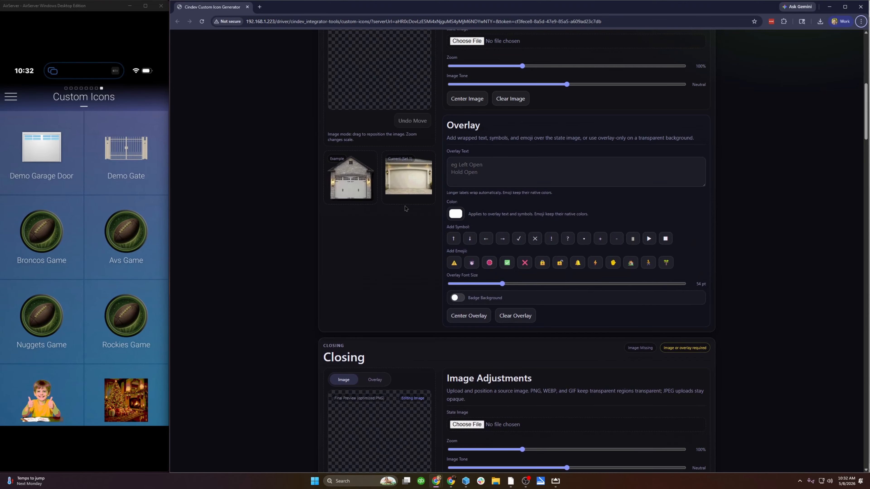
{"action": "scroll", "coordinate": [400, 235], "scroll_direction": "up", "scroll_amount": 8}
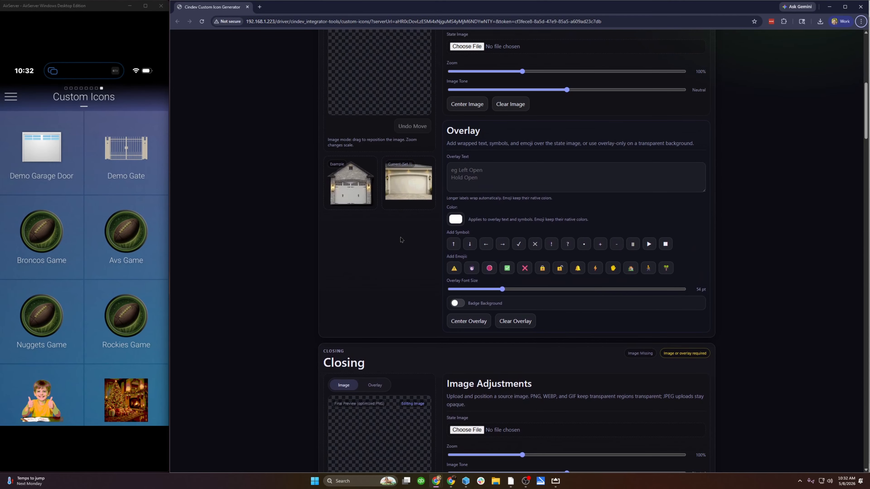
{"action": "left_click", "coordinate": [627, 86]}
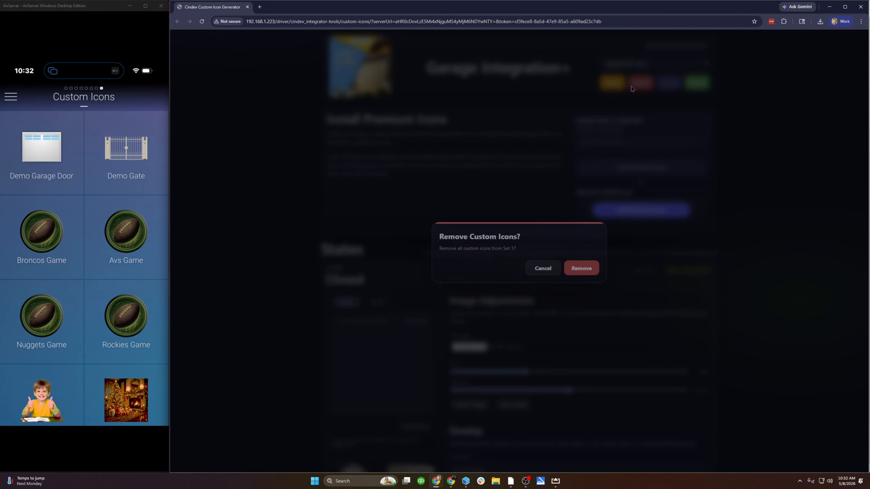
{"action": "left_click", "coordinate": [577, 270]}
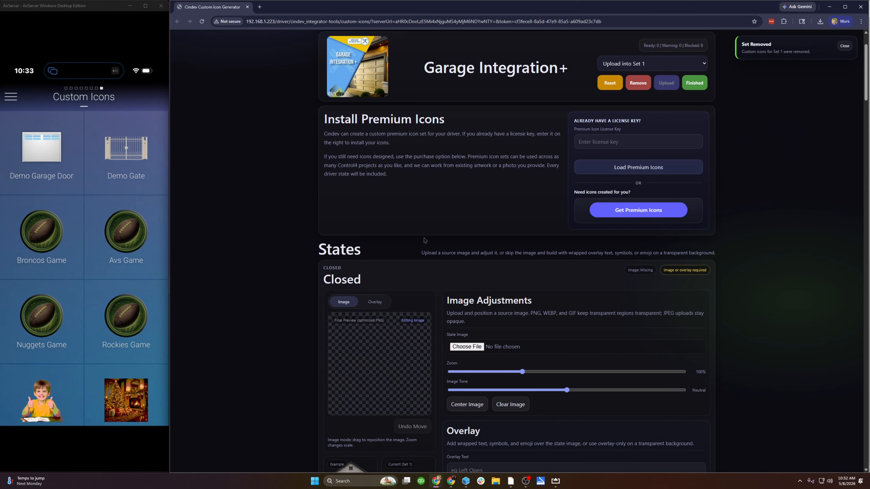
{"action": "scroll", "coordinate": [413, 222], "scroll_direction": "down", "scroll_amount": 9}
{"action": "scroll", "coordinate": [413, 222], "scroll_direction": "down", "scroll_amount": 5}
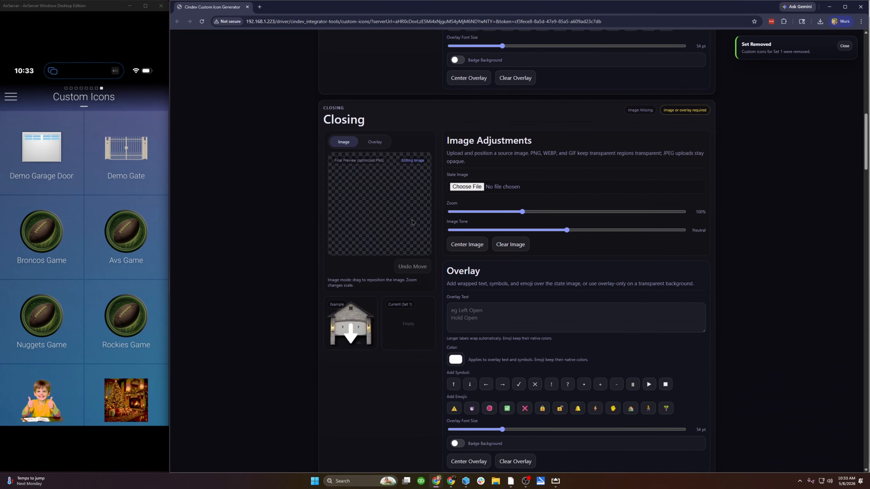
{"action": "scroll", "coordinate": [413, 223], "scroll_direction": "up", "scroll_amount": 13}
{"action": "scroll", "coordinate": [480, 220], "scroll_direction": "up", "scroll_amount": 3}
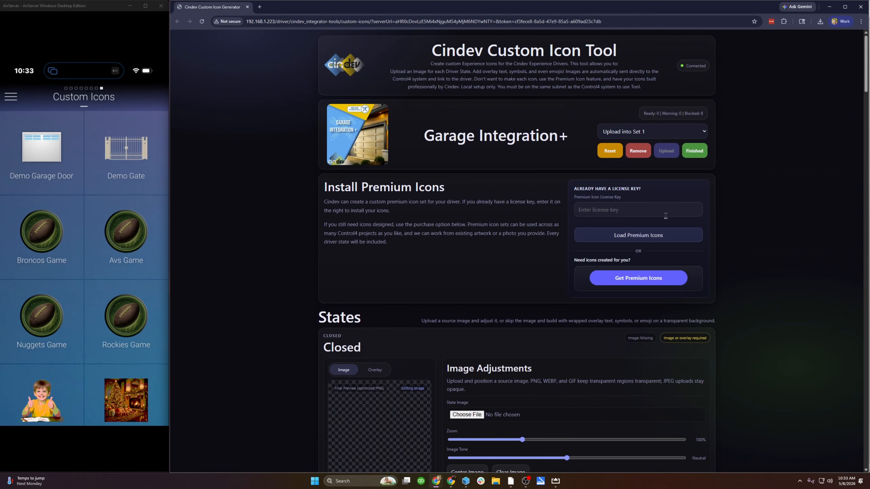
Step: Keep Set 1 as the upload target and load Modern Garage Closed 2.png as the Closed state image
{"action": "left_click", "coordinate": [652, 135]}
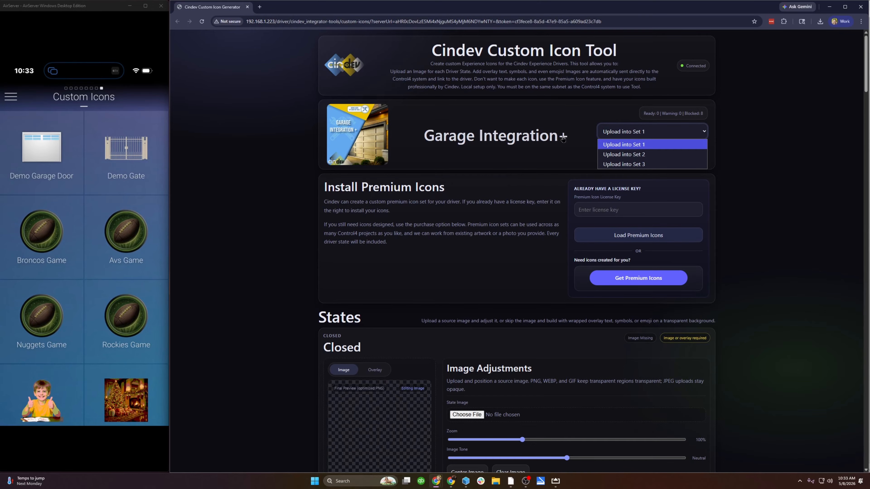
{"action": "scroll", "coordinate": [493, 175], "scroll_direction": "down", "scroll_amount": 3}
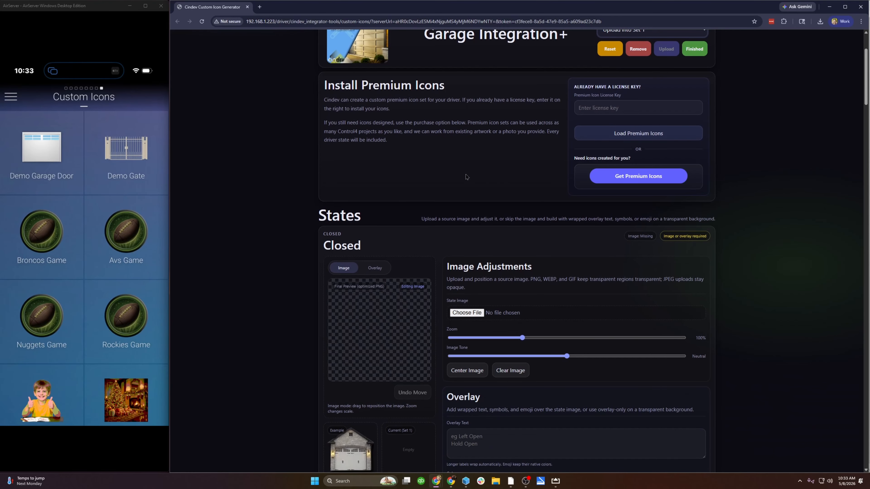
{"action": "scroll", "coordinate": [465, 177], "scroll_direction": "down", "scroll_amount": 1}
{"action": "scroll", "coordinate": [466, 177], "scroll_direction": "up", "scroll_amount": 2}
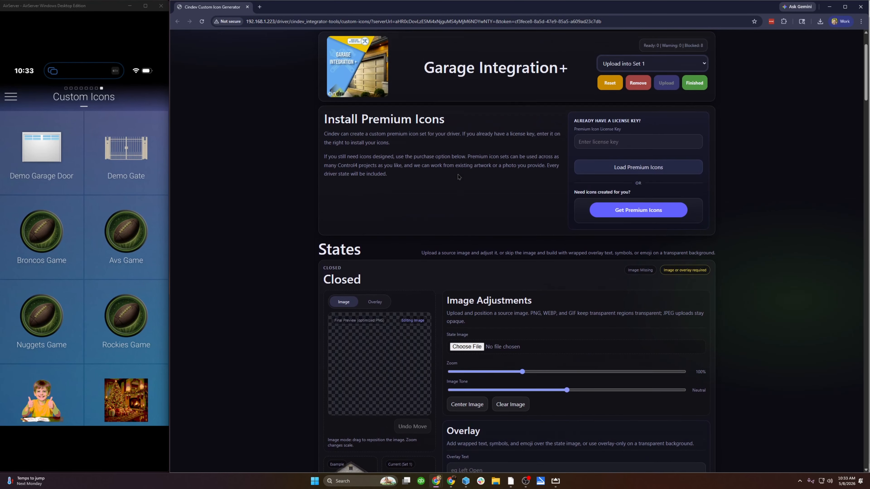
{"action": "scroll", "coordinate": [469, 113], "scroll_direction": "down", "scroll_amount": 7}
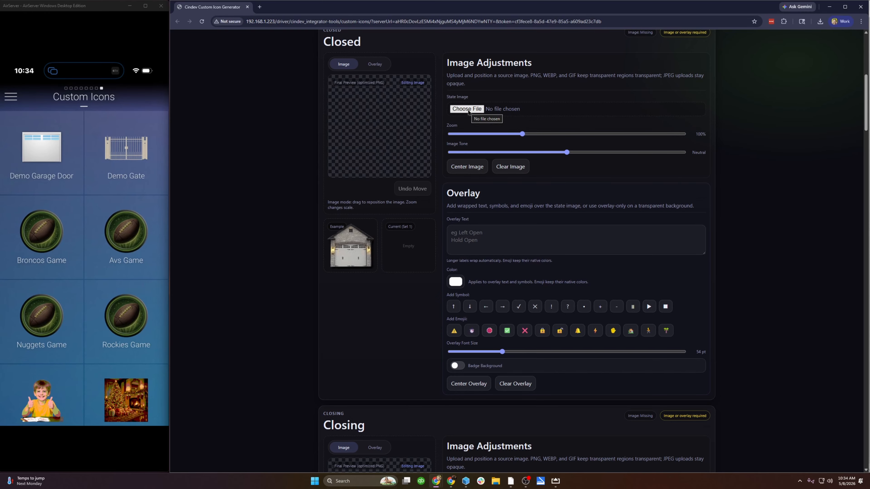
{"action": "left_click", "coordinate": [467, 109]}
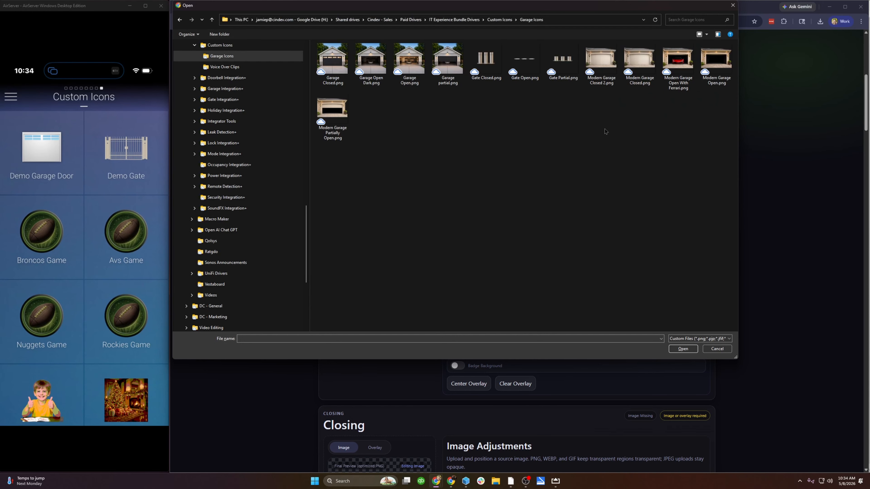
{"action": "double_click", "coordinate": [602, 66]}
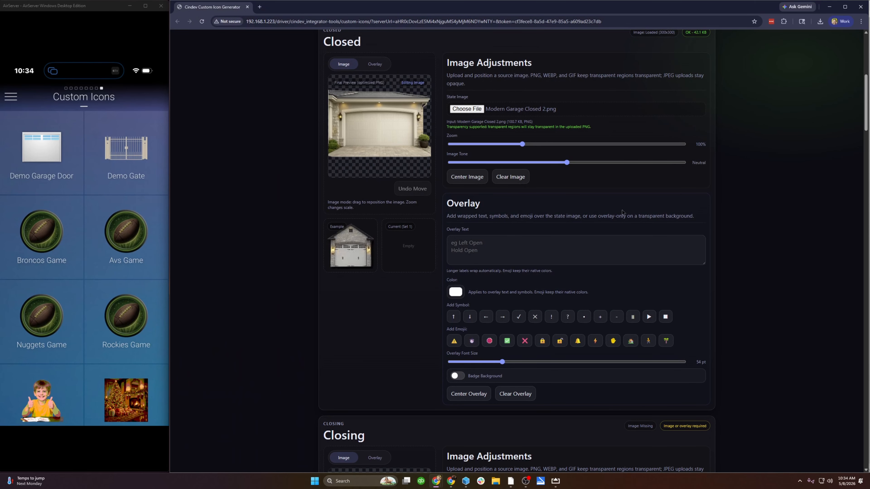
{"action": "scroll", "coordinate": [735, 216], "scroll_direction": "up", "scroll_amount": 1}
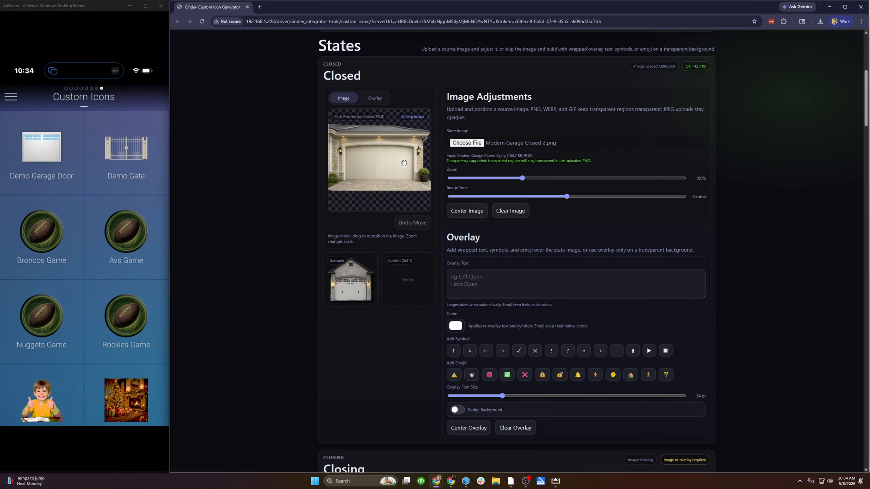
Step: Load Modern Garage Partially Open.png as the image for the Closing state
{"action": "scroll", "coordinate": [402, 254], "scroll_direction": "down", "scroll_amount": 7}
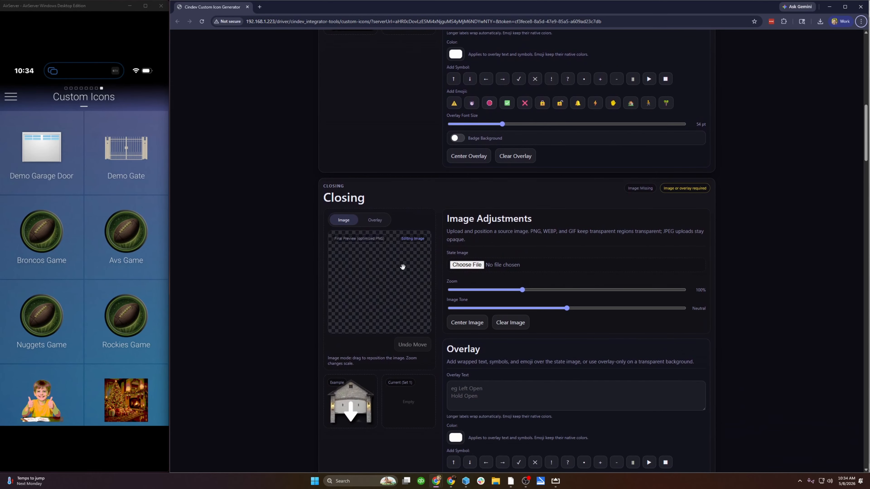
{"action": "left_click", "coordinate": [465, 267]}
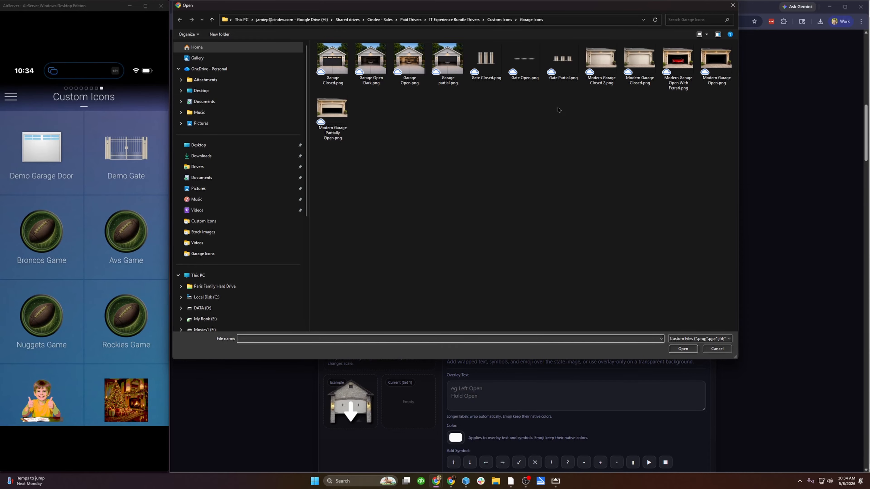
{"action": "double_click", "coordinate": [332, 113]}
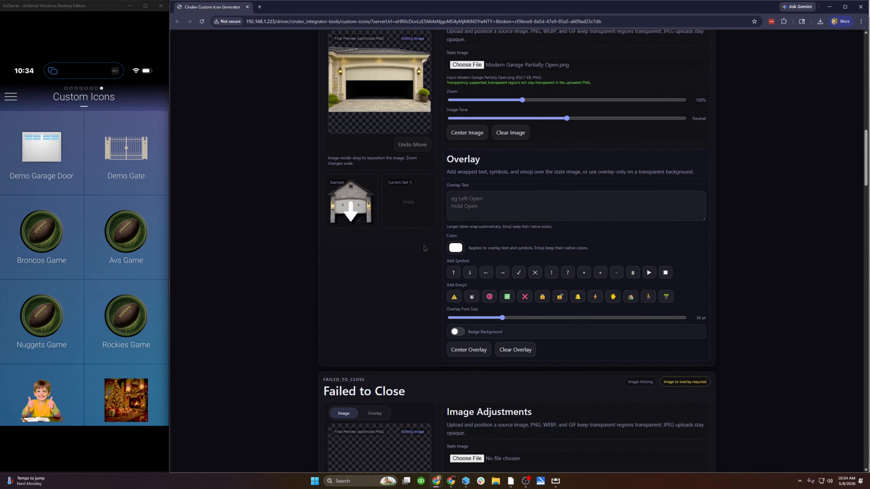
Step: Load Modern Garage Partially Open.png as the image for both the Failed to Close and Failed to Open states
{"action": "scroll", "coordinate": [424, 248], "scroll_direction": "down", "scroll_amount": 5}
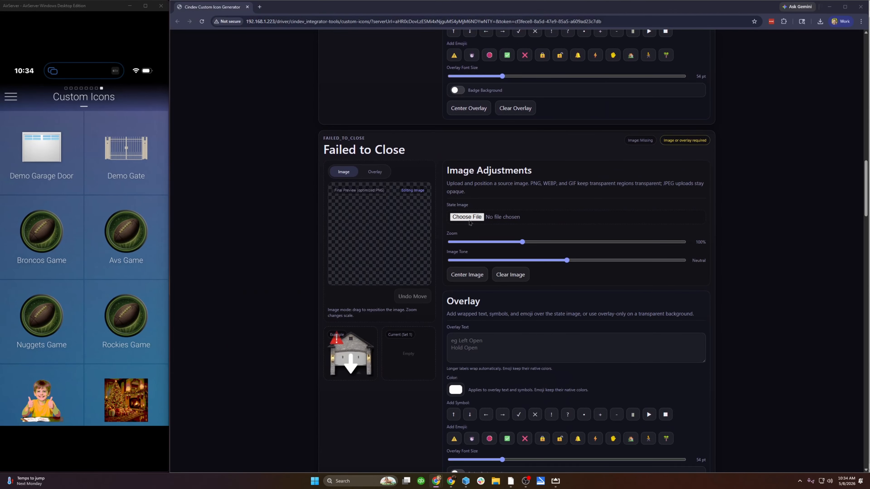
{"action": "left_click", "coordinate": [470, 222]}
{"action": "double_click", "coordinate": [332, 113]}
{"action": "scroll", "coordinate": [437, 250], "scroll_direction": "down", "scroll_amount": 4}
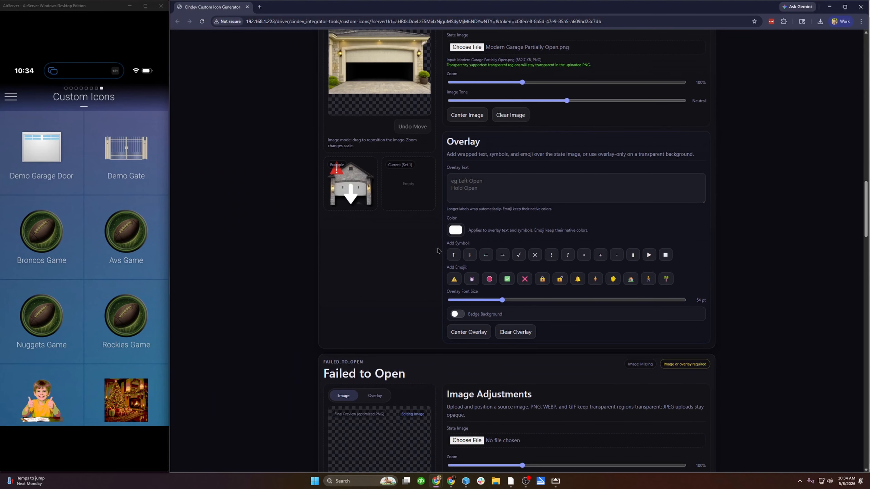
{"action": "scroll", "coordinate": [437, 250], "scroll_direction": "down", "scroll_amount": 5}
{"action": "left_click", "coordinate": [468, 203]}
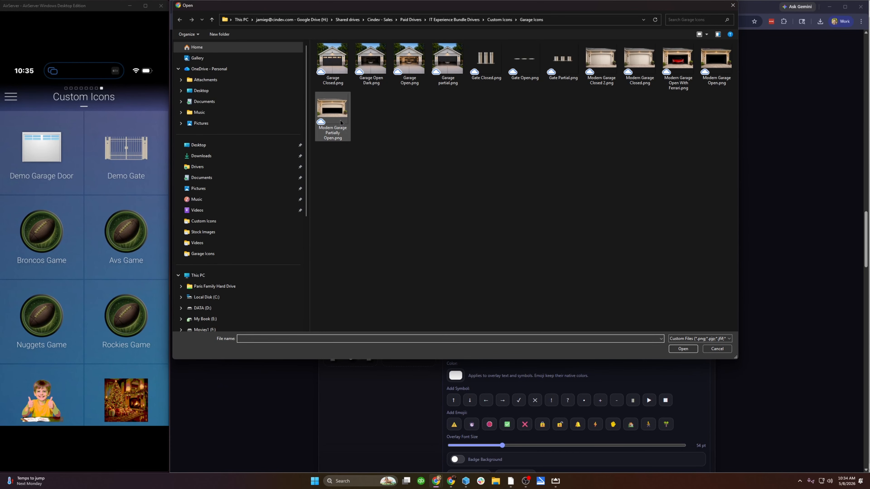
{"action": "double_click", "coordinate": [331, 117]}
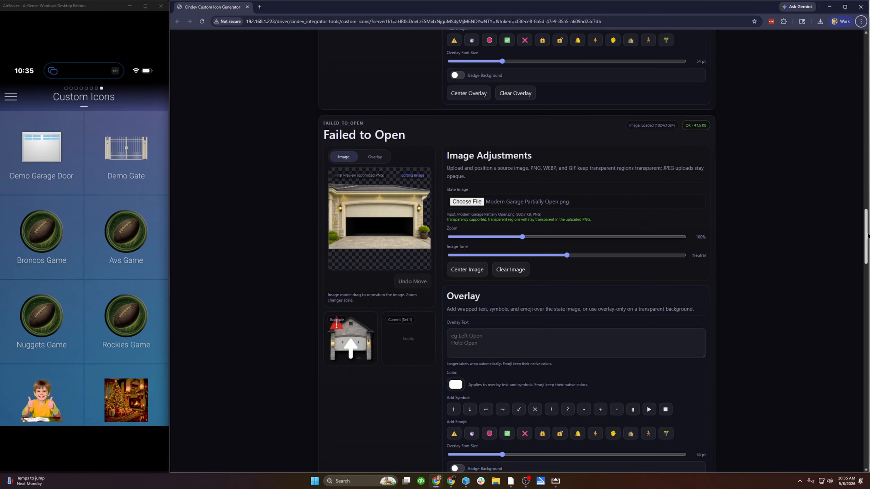
Step: Check the images loaded for the remaining states and set the Closed state image's zoom to 120%
{"action": "scroll", "coordinate": [867, 236], "scroll_direction": "down", "scroll_amount": 5}
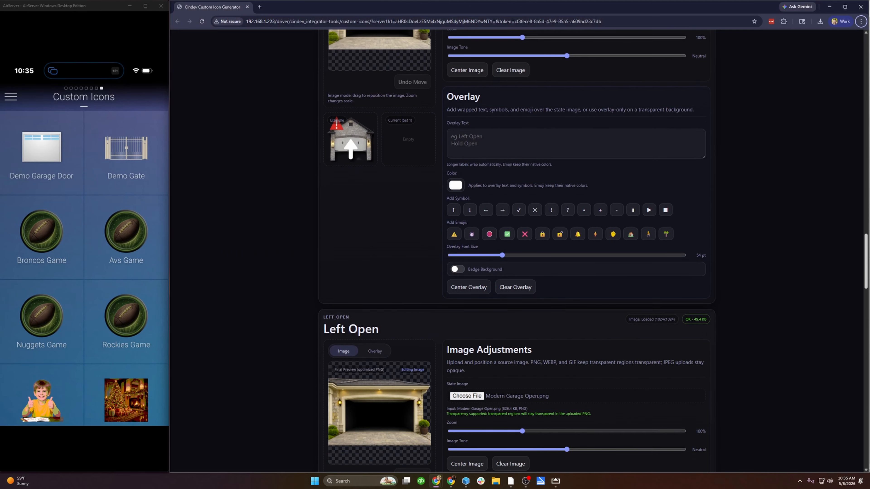
{"action": "scroll", "coordinate": [517, 250], "scroll_direction": "down", "scroll_amount": 6}
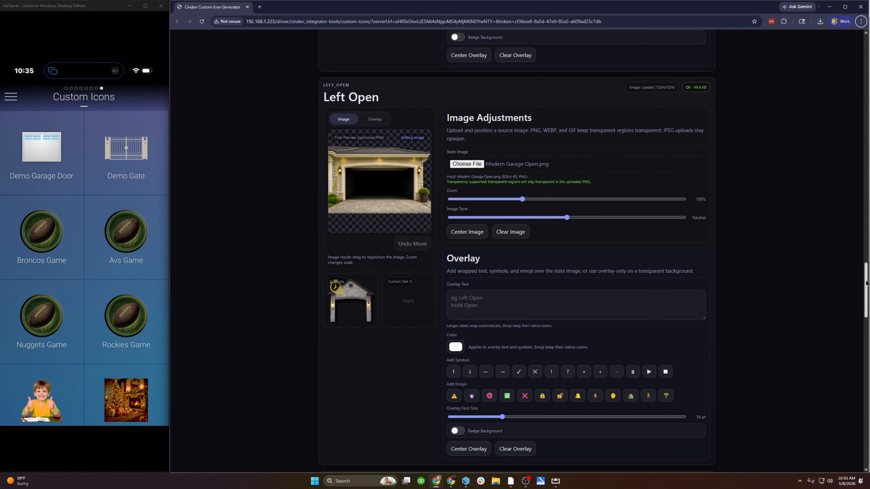
{"action": "scroll", "coordinate": [865, 303], "scroll_direction": "down", "scroll_amount": 5}
{"action": "scroll", "coordinate": [865, 304], "scroll_direction": "down", "scroll_amount": 4}
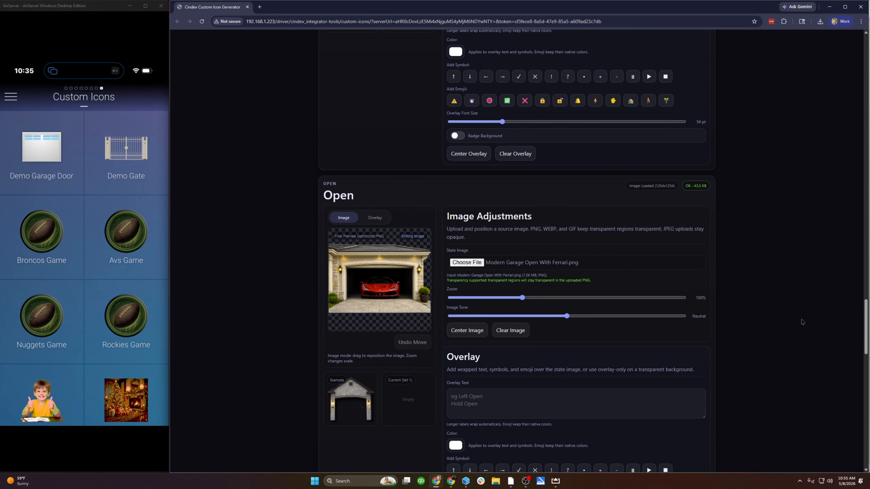
{"action": "left_click_drag", "start_coordinate": [866, 313], "coordinate": [862, 82]}
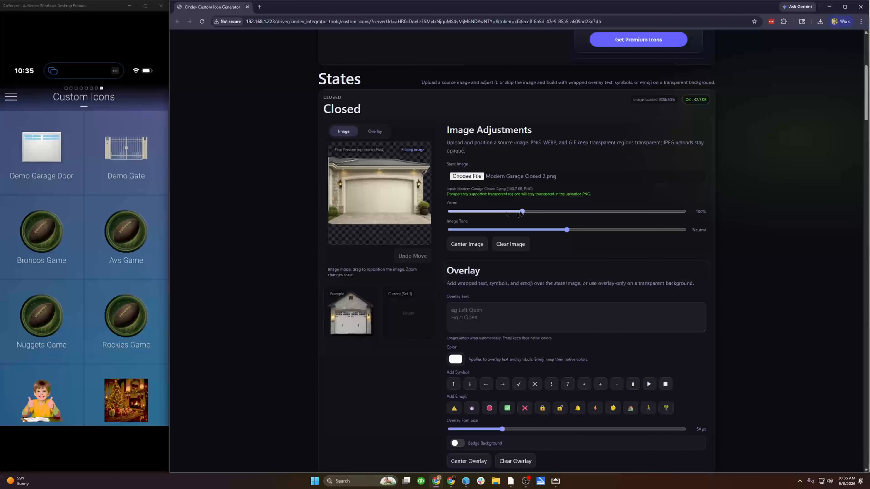
{"action": "left_click_drag", "start_coordinate": [523, 212], "coordinate": [541, 214]}
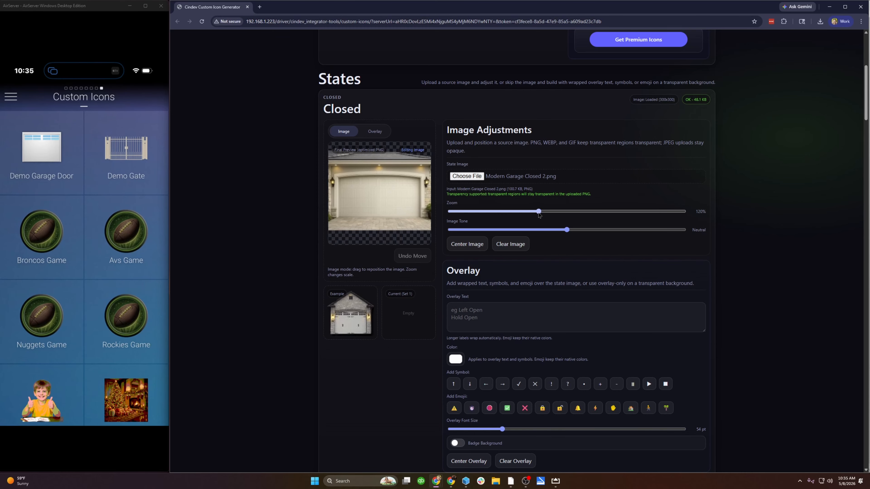
Step: Enlarge the Closing state image with its zoom setting to match the Closed state image
{"action": "scroll", "coordinate": [391, 347], "scroll_direction": "down", "scroll_amount": 8}
{"action": "scroll", "coordinate": [394, 343], "scroll_direction": "down", "scroll_amount": 1}
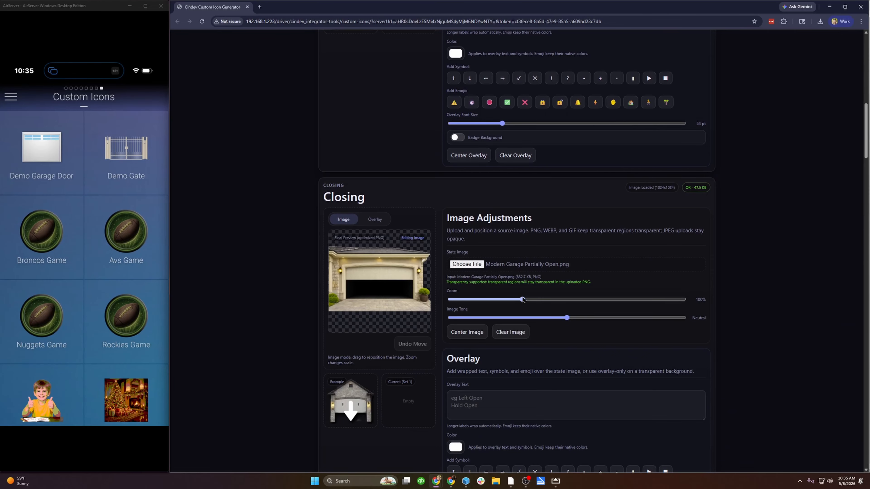
{"action": "left_click_drag", "start_coordinate": [522, 300], "coordinate": [539, 306]}
{"action": "scroll", "coordinate": [539, 306], "scroll_direction": "up", "scroll_amount": 7}
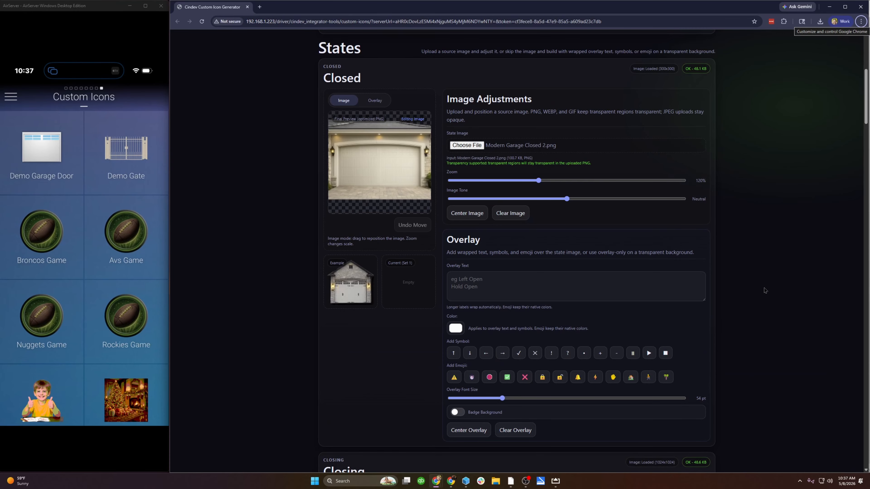
Step: Overlay a down-arrow symbol on the Closing state image, set its font size to 70 pt and move it lower over the door opening
{"action": "scroll", "coordinate": [765, 291], "scroll_direction": "down", "scroll_amount": 1}
{"action": "scroll", "coordinate": [765, 290], "scroll_direction": "down", "scroll_amount": 8}
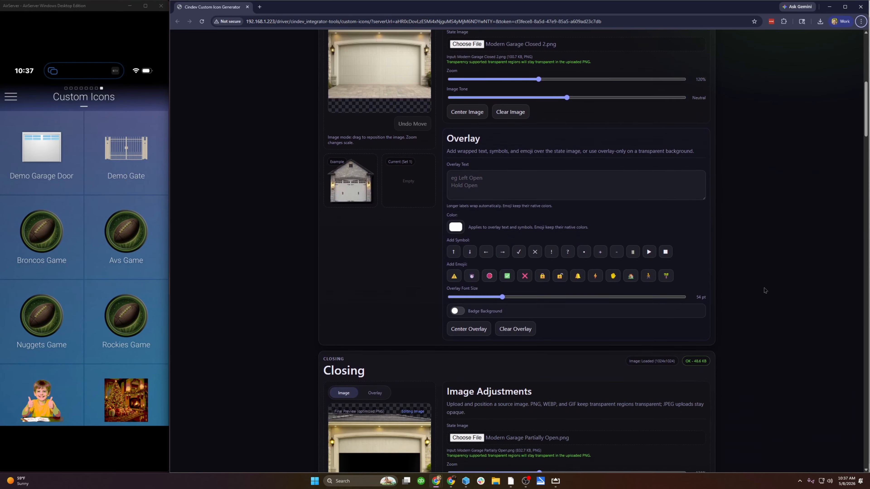
{"action": "scroll", "coordinate": [396, 292], "scroll_direction": "down", "scroll_amount": 2}
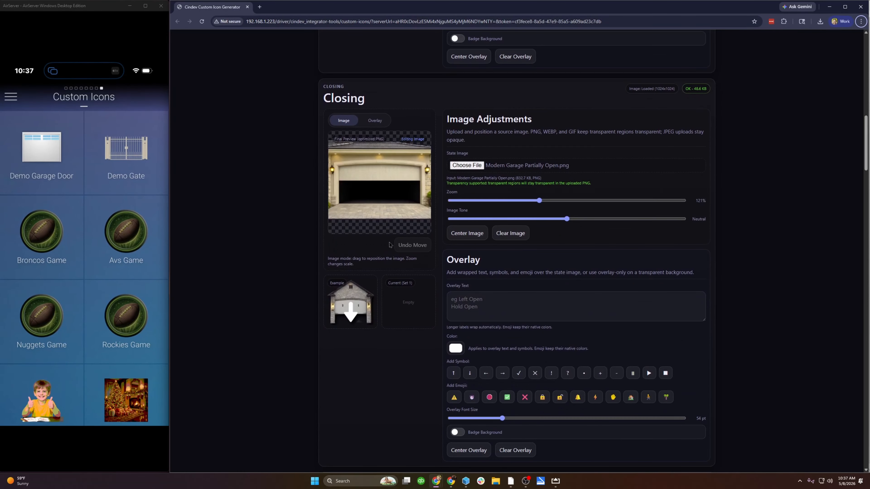
{"action": "scroll", "coordinate": [380, 204], "scroll_direction": "down", "scroll_amount": 1}
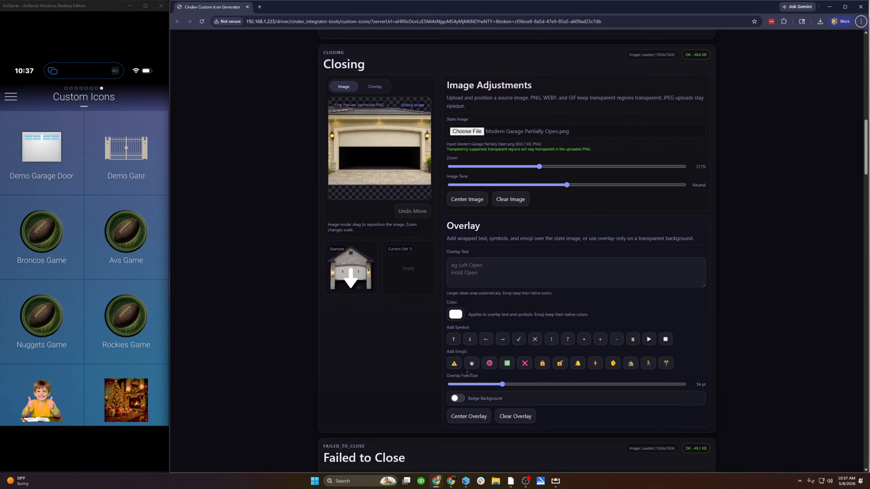
{"action": "left_click", "coordinate": [470, 339]}
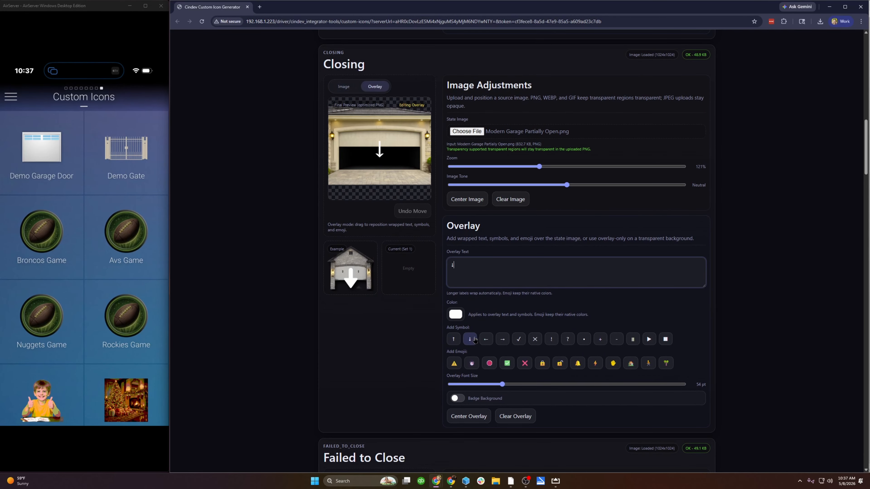
{"action": "left_click_drag", "start_coordinate": [502, 385], "coordinate": [522, 387]}
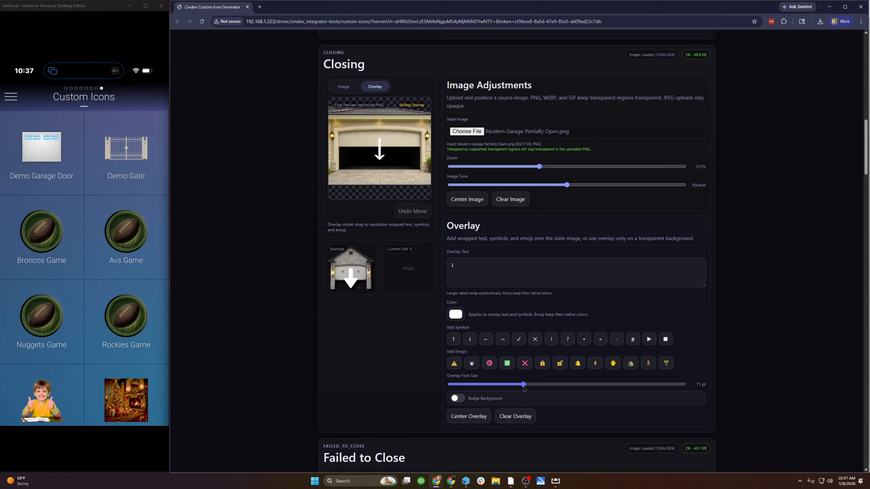
{"action": "left_click_drag", "start_coordinate": [523, 387], "coordinate": [521, 387]}
{"action": "mouse_move", "coordinate": [382, 157]}
{"action": "left_mouse_down"}
{"action": "mouse_move", "coordinate": [399, 169]}
{"action": "mouse_move", "coordinate": [383, 167]}
{"action": "left_mouse_up"}
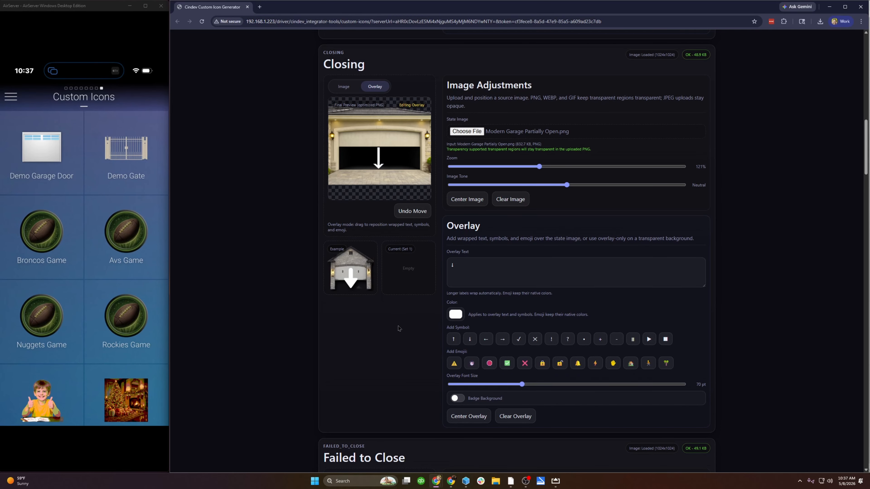
Step: Overlay the warning emoji and a down arrow on the Failed to Close image at 60 pt and shift them slightly down and left
{"action": "scroll", "coordinate": [398, 328], "scroll_direction": "down", "scroll_amount": 8}
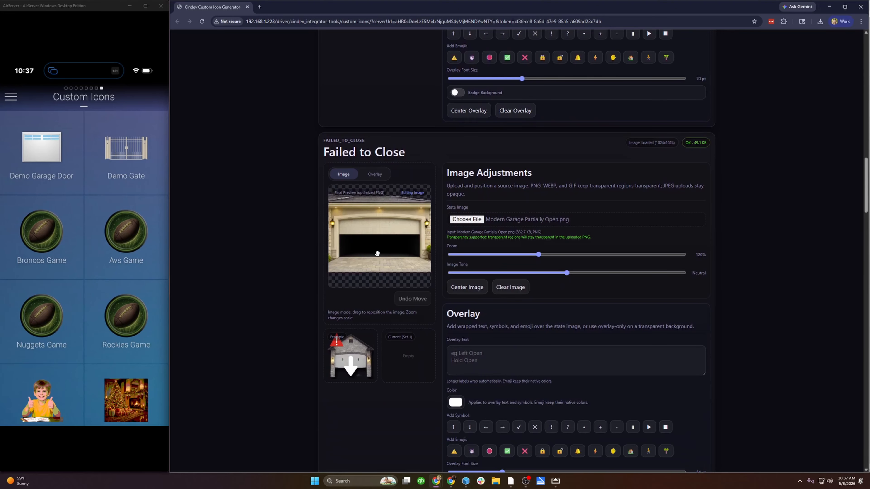
{"action": "scroll", "coordinate": [377, 254], "scroll_direction": "down", "scroll_amount": 1}
{"action": "scroll", "coordinate": [393, 356], "scroll_direction": "down", "scroll_amount": 2}
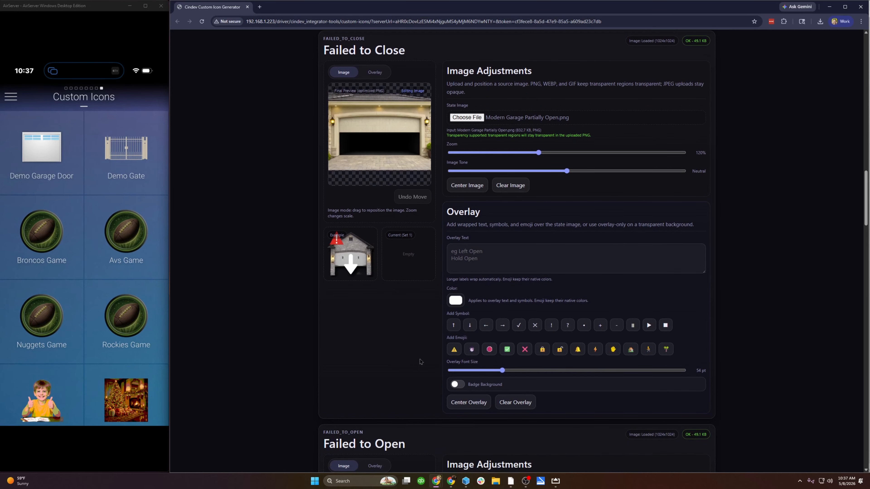
{"action": "left_click", "coordinate": [454, 349]}
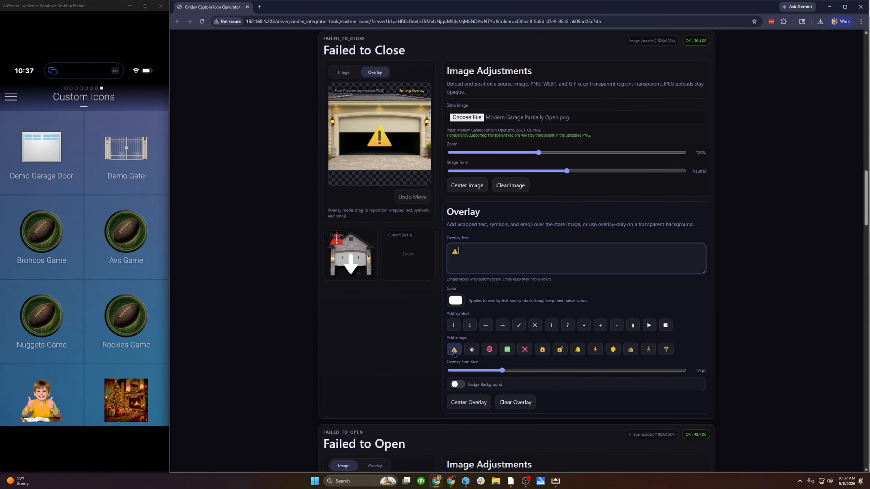
{"action": "left_click", "coordinate": [470, 329]}
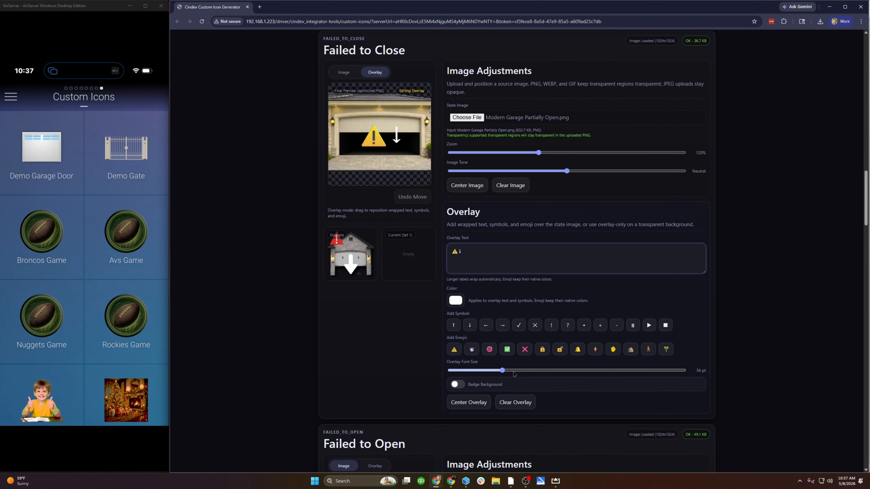
{"action": "left_click_drag", "start_coordinate": [502, 372], "coordinate": [510, 374]}
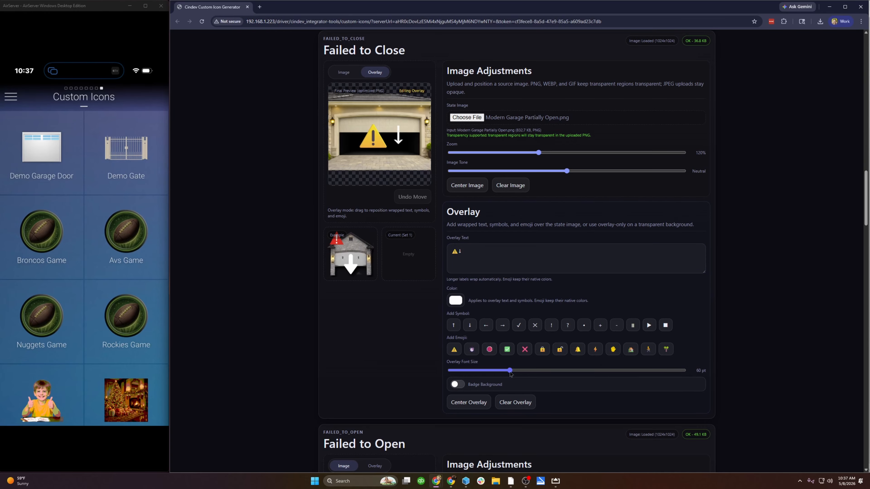
{"action": "left_click_drag", "start_coordinate": [388, 144], "coordinate": [380, 152]}
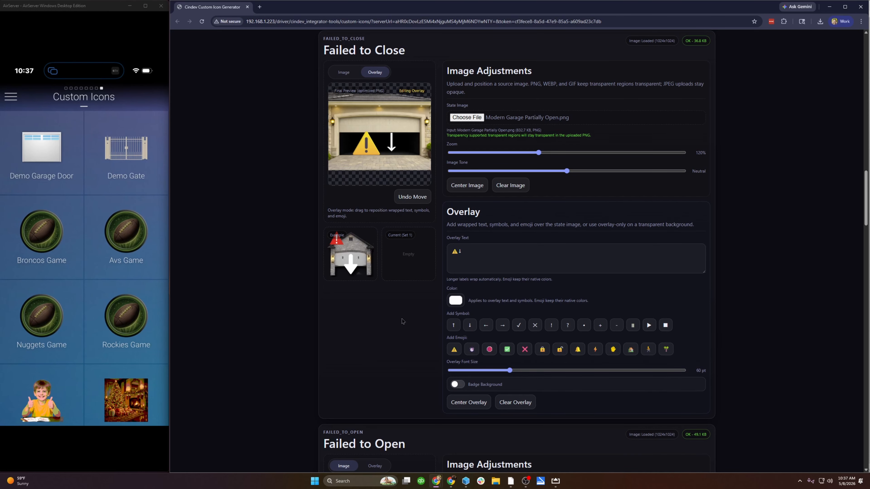
Step: Overlay the stopwatch emoji on the Left Open state image, enlarge it to 70 pt and move it slightly lower
{"action": "scroll", "coordinate": [404, 319], "scroll_direction": "down", "scroll_amount": 5}
{"action": "scroll", "coordinate": [404, 321], "scroll_direction": "down", "scroll_amount": 12}
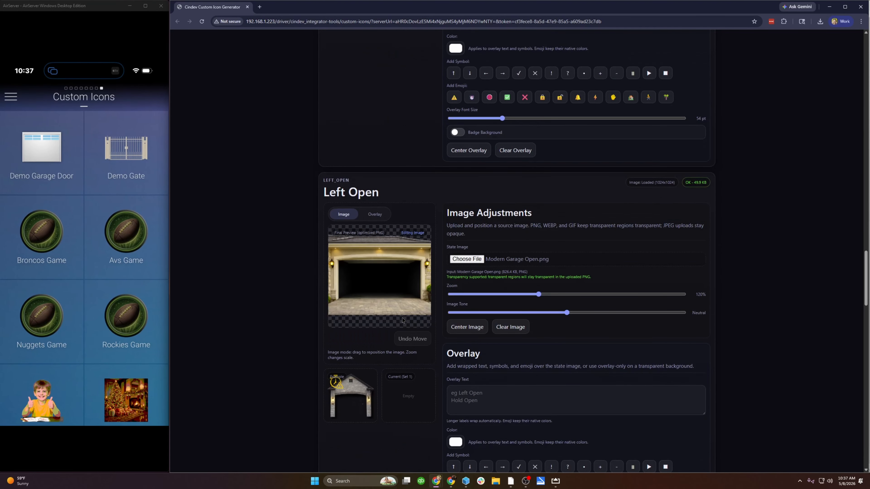
{"action": "scroll", "coordinate": [414, 327], "scroll_direction": "down", "scroll_amount": 3}
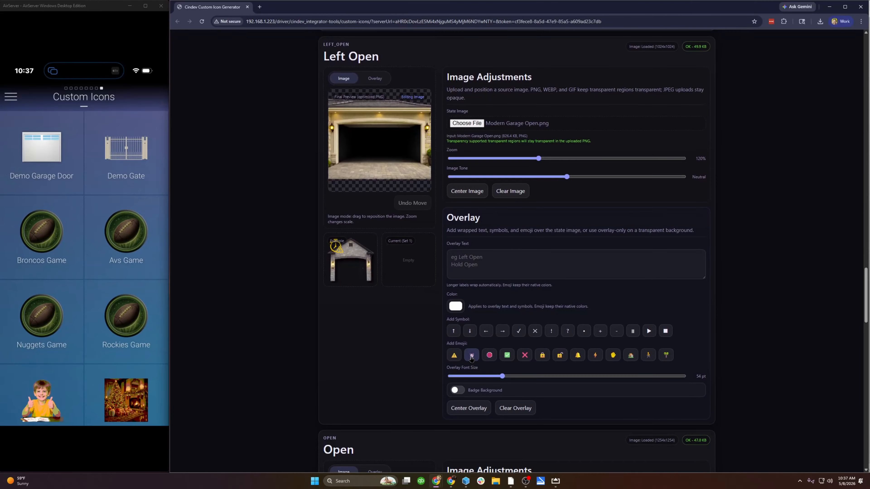
{"action": "left_click", "coordinate": [470, 356]}
{"action": "left_click_drag", "start_coordinate": [502, 377], "coordinate": [523, 378]}
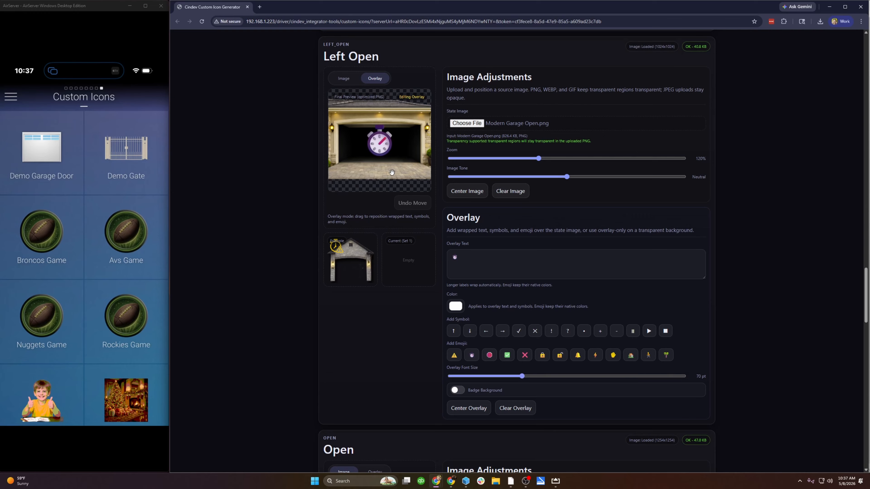
{"action": "left_click_drag", "start_coordinate": [384, 151], "coordinate": [386, 164]}
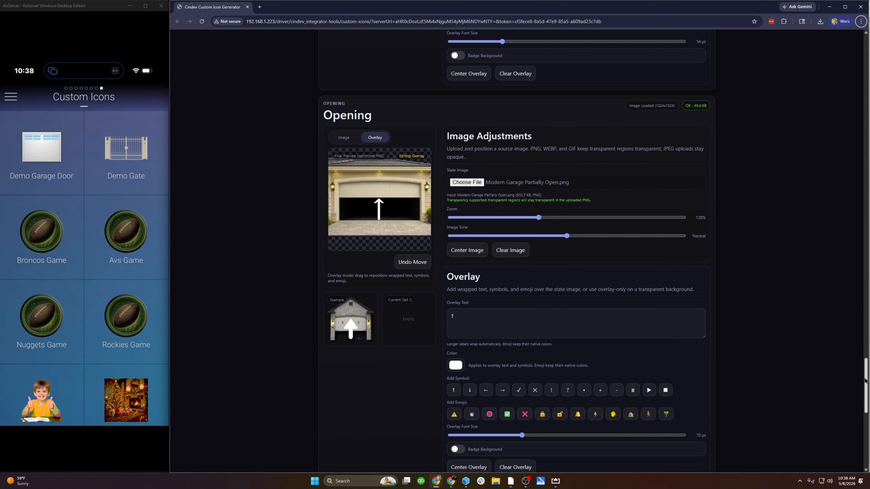
Step: Upload the finished garage icons into Set 1, overwriting the current set, and finish the icon session
{"action": "left_click_drag", "start_coordinate": [864, 381], "coordinate": [868, 92]}
{"action": "scroll", "coordinate": [774, 199], "scroll_direction": "up", "scroll_amount": 8}
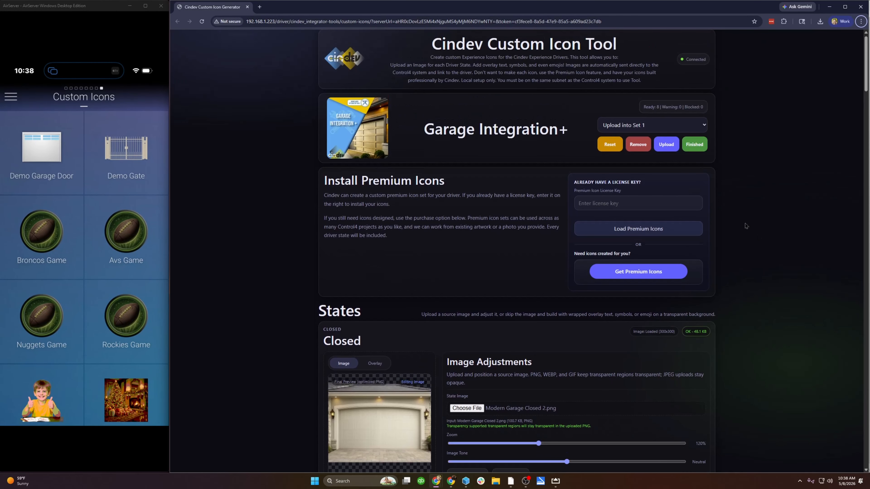
{"action": "left_click", "coordinate": [667, 148]}
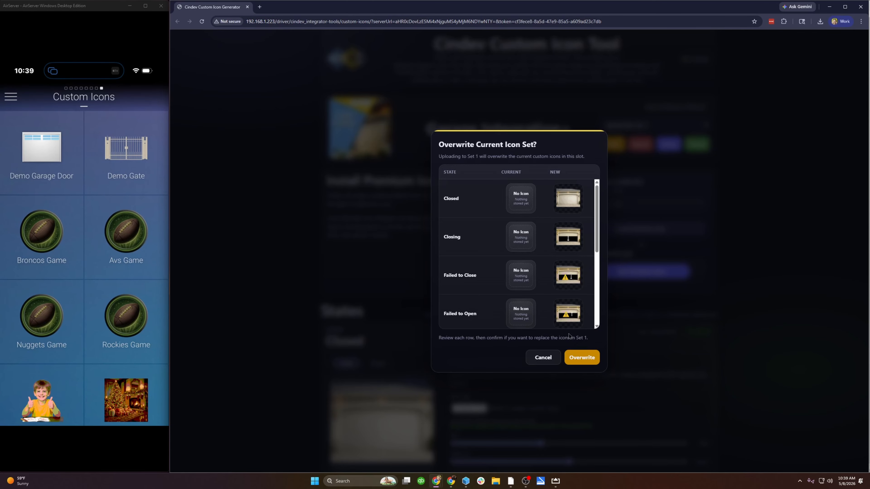
{"action": "left_click", "coordinate": [584, 361]}
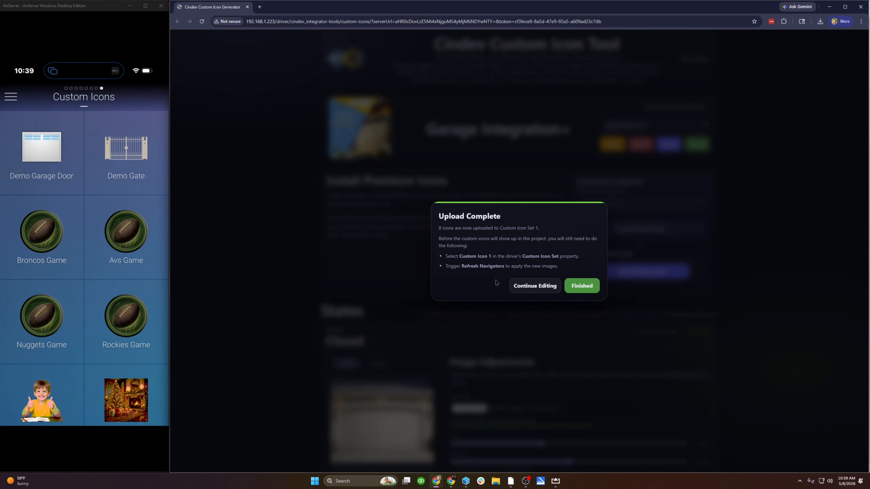
{"action": "left_click", "coordinate": [589, 291]}
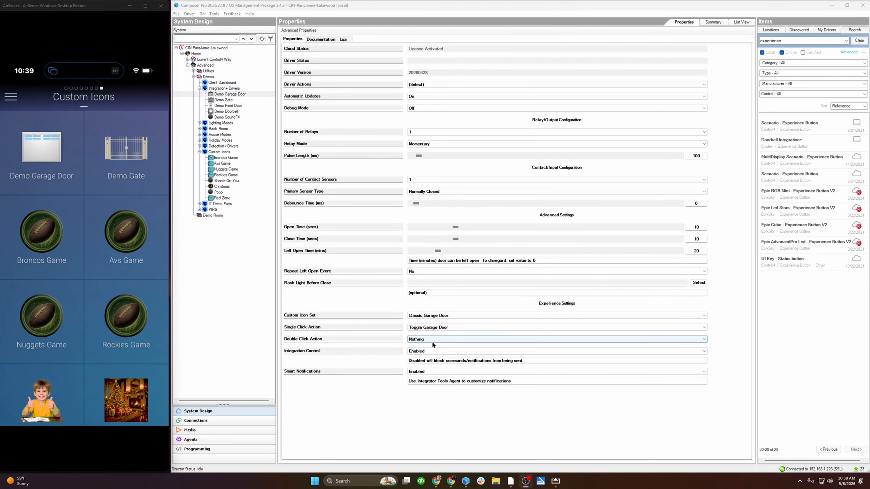
Step: Set the Demo Garage Door driver's Custom Icon Set property to Custom Icon 1 and apply it
{"action": "left_click", "coordinate": [439, 315]}
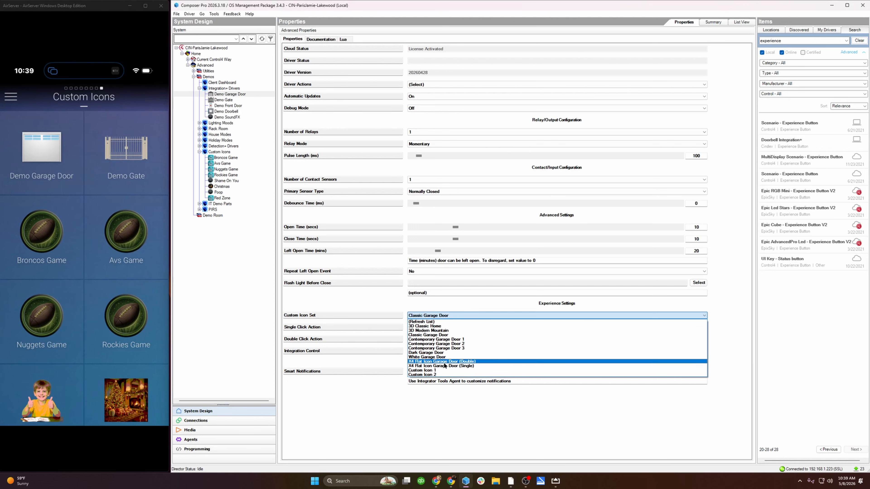
{"action": "left_click", "coordinate": [445, 370]}
{"action": "left_click", "coordinate": [719, 316]}
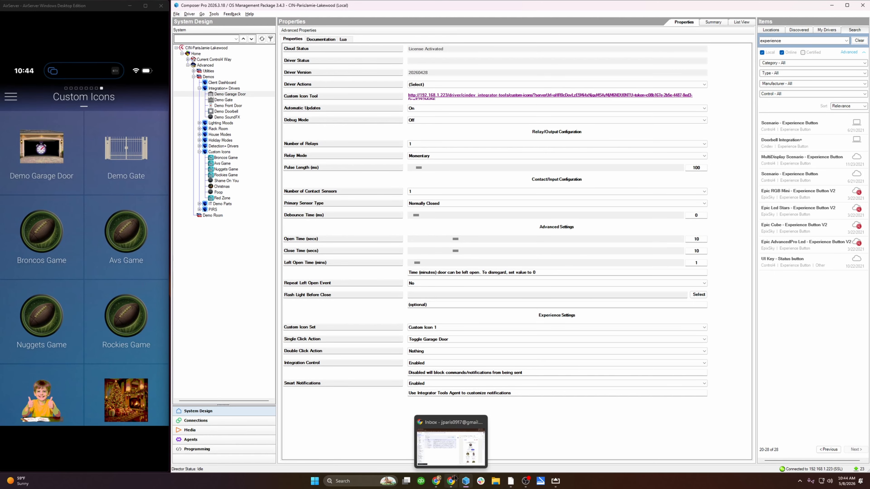
Step: Switch to the custom icon generator in Chrome and examine the Closed state's example and current Set 1 icons
{"action": "left_click", "coordinate": [473, 442]}
{"action": "scroll", "coordinate": [459, 333], "scroll_direction": "down", "scroll_amount": 5}
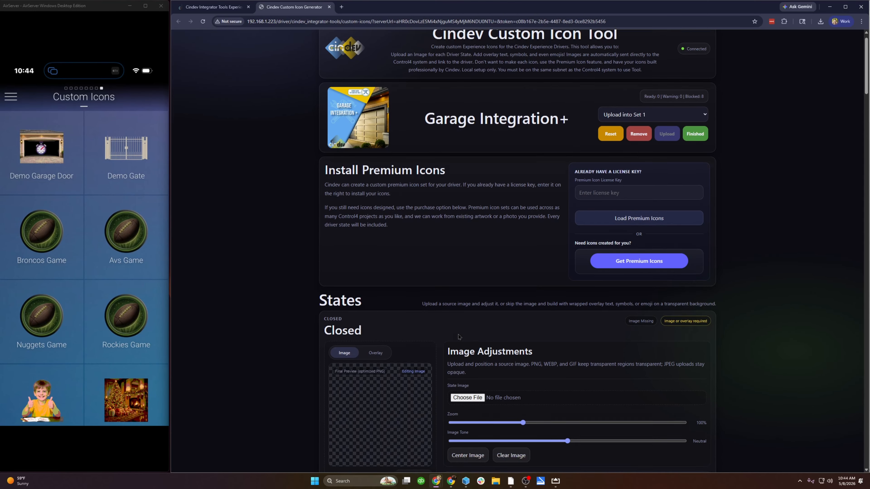
{"action": "scroll", "coordinate": [459, 333], "scroll_direction": "down", "scroll_amount": 3}
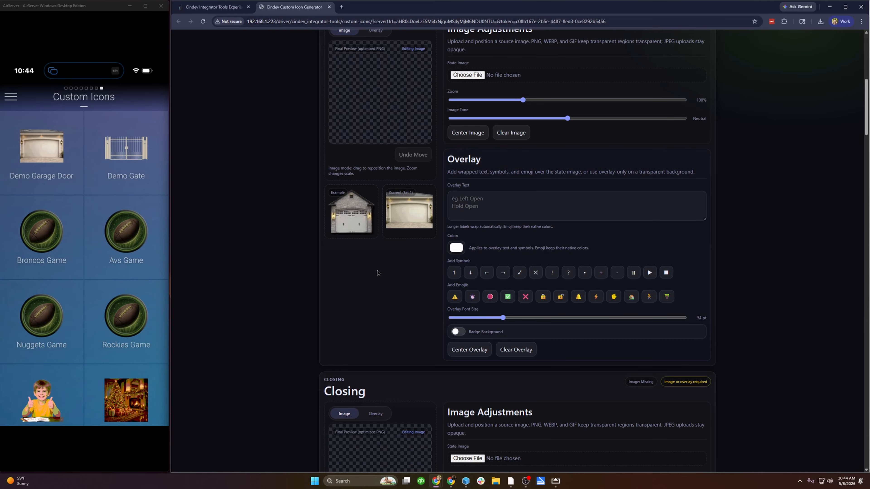
{"action": "scroll", "coordinate": [385, 302], "scroll_direction": "up", "scroll_amount": 2}
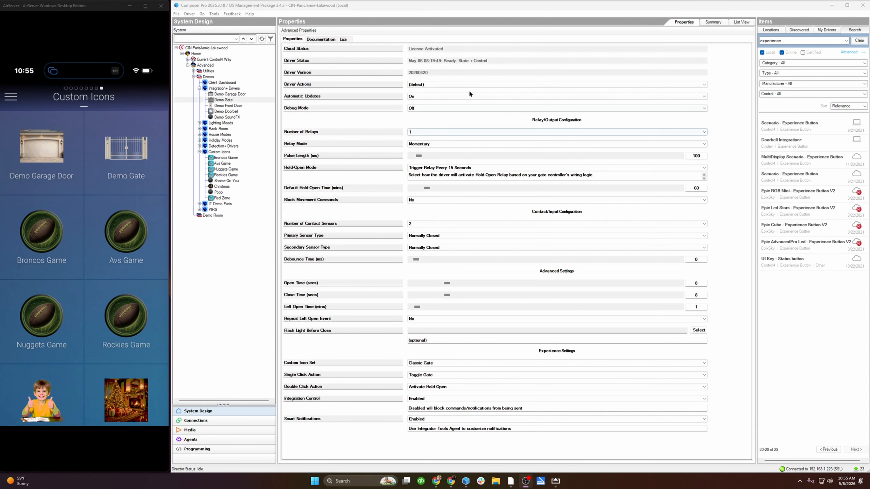
Step: Run the Load Custom Icons action on the Demo Gate driver and open its generated Custom Icon Tool link
{"action": "left_click", "coordinate": [457, 84]}
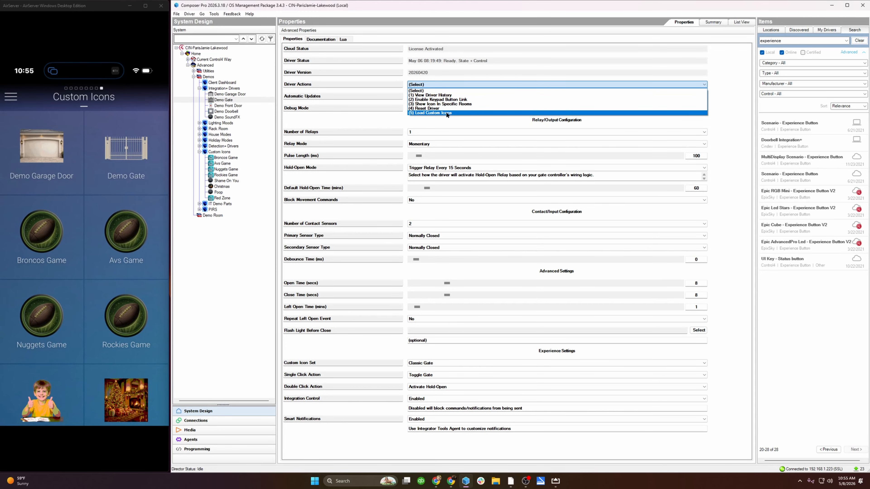
{"action": "left_click", "coordinate": [451, 114]}
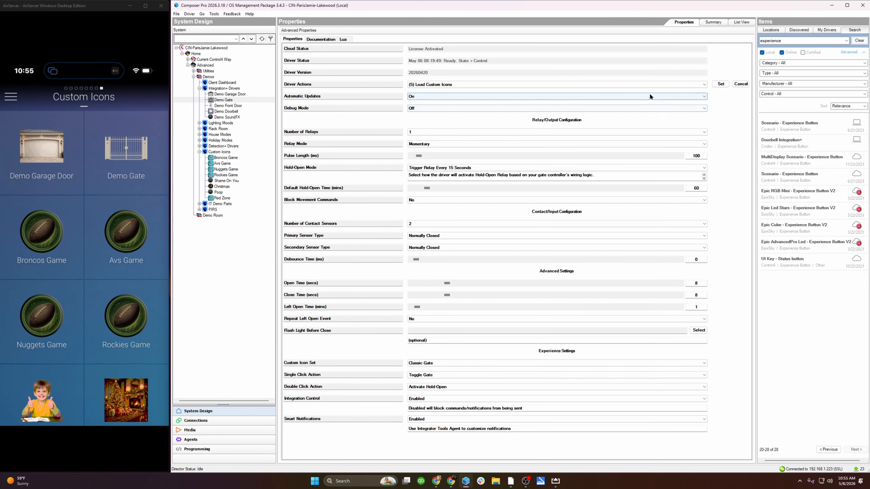
{"action": "left_click", "coordinate": [719, 85]}
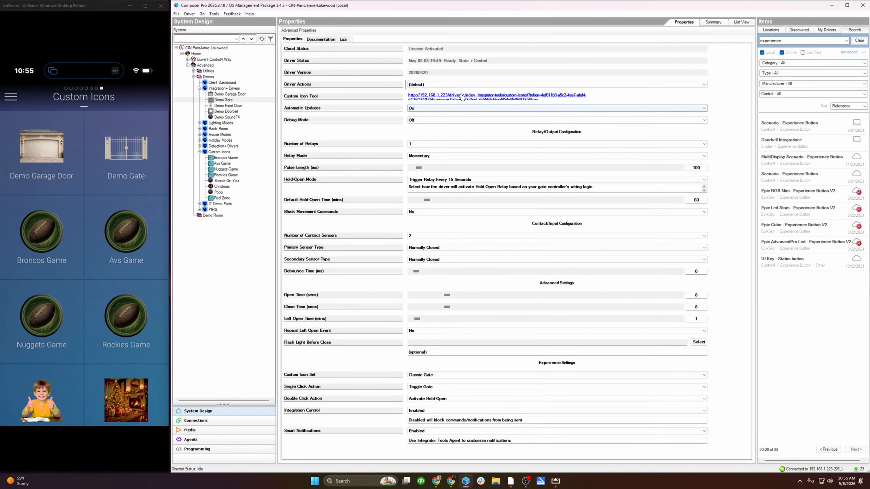
{"action": "left_click", "coordinate": [463, 97]}
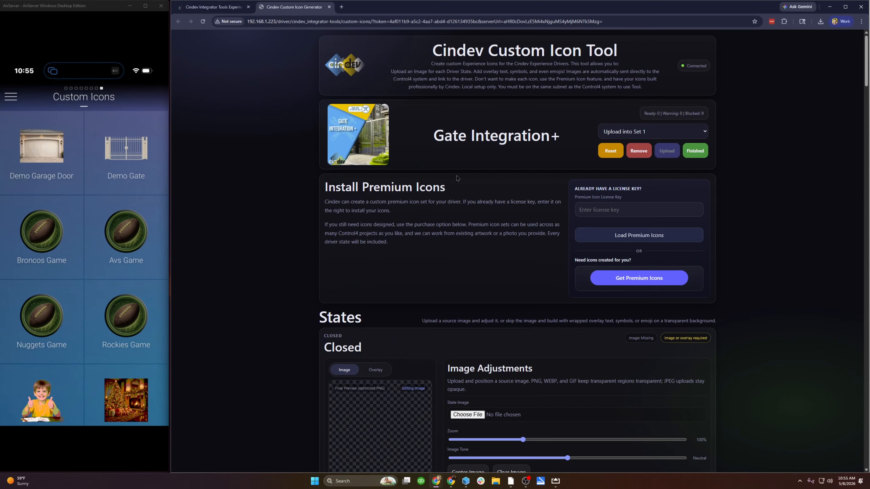
Step: Examine the example and current Set 1 icons for the gate driver's Closed, Closing and Failed to Close states
{"action": "scroll", "coordinate": [434, 201], "scroll_direction": "down", "scroll_amount": 2}
{"action": "scroll", "coordinate": [435, 202], "scroll_direction": "down", "scroll_amount": 3}
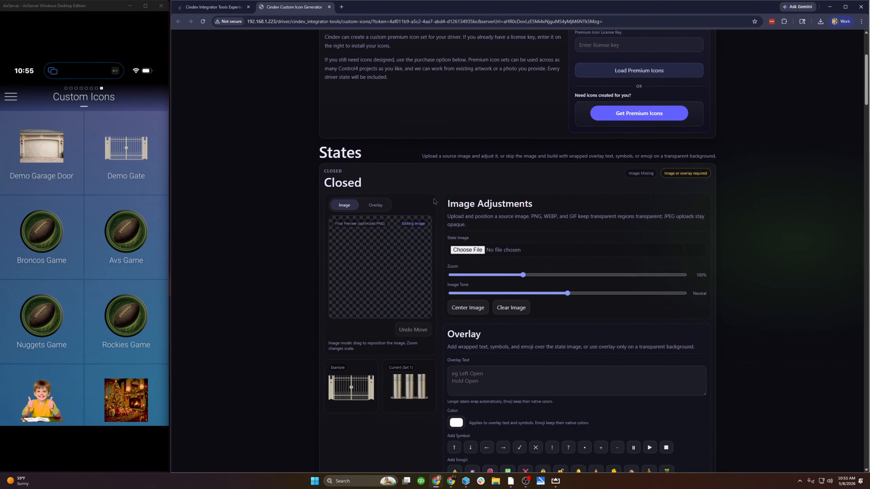
{"action": "scroll", "coordinate": [435, 201], "scroll_direction": "down", "scroll_amount": 15}
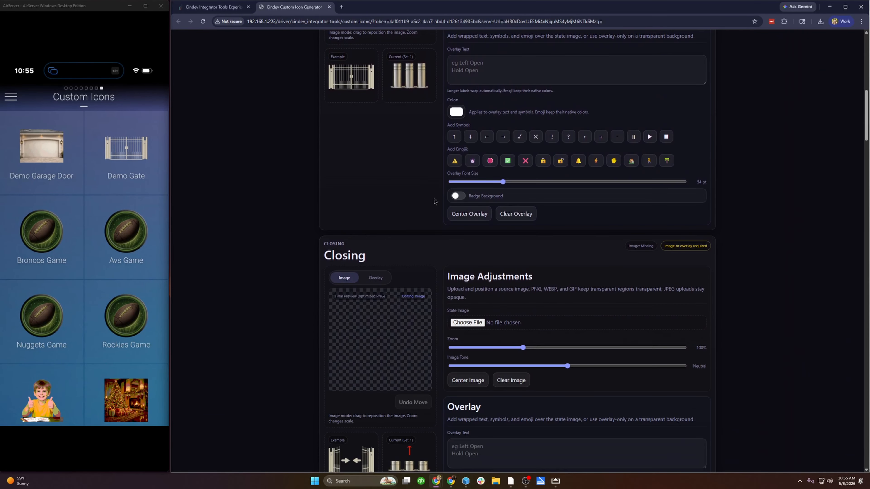
{"action": "scroll", "coordinate": [434, 202], "scroll_direction": "down", "scroll_amount": 15}
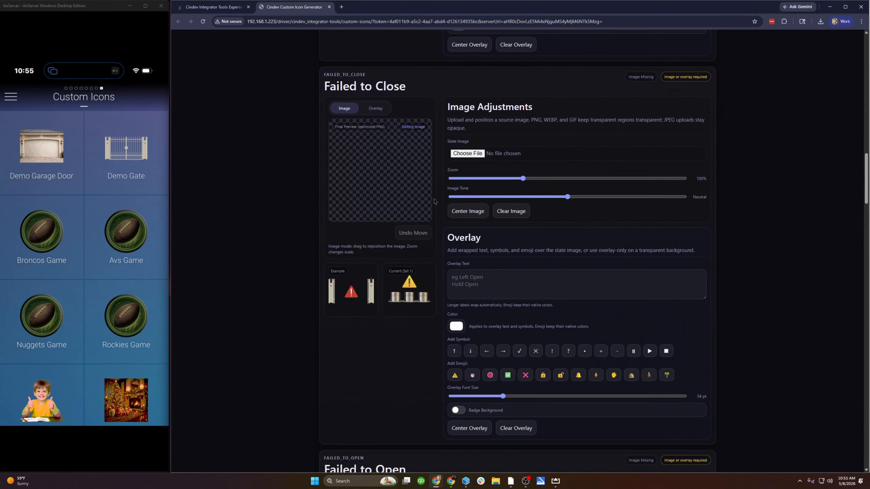
{"action": "scroll", "coordinate": [434, 202], "scroll_direction": "up", "scroll_amount": 15}
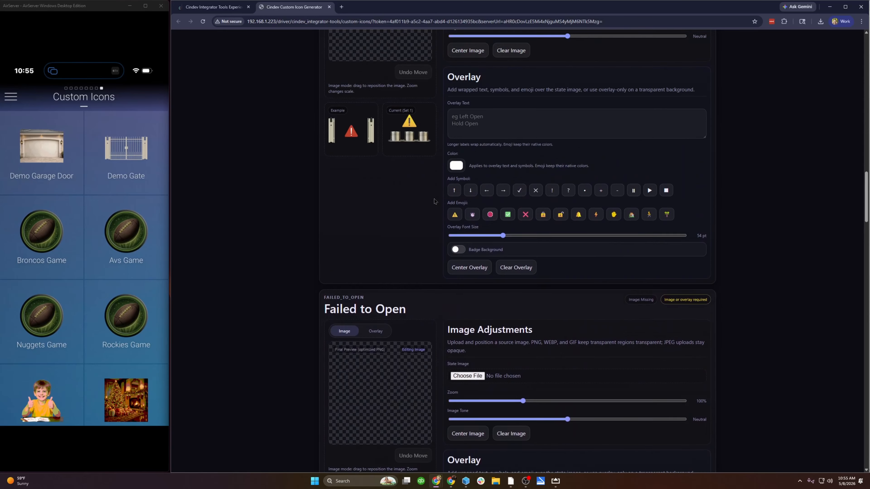
{"action": "scroll", "coordinate": [425, 203], "scroll_direction": "up", "scroll_amount": 15}
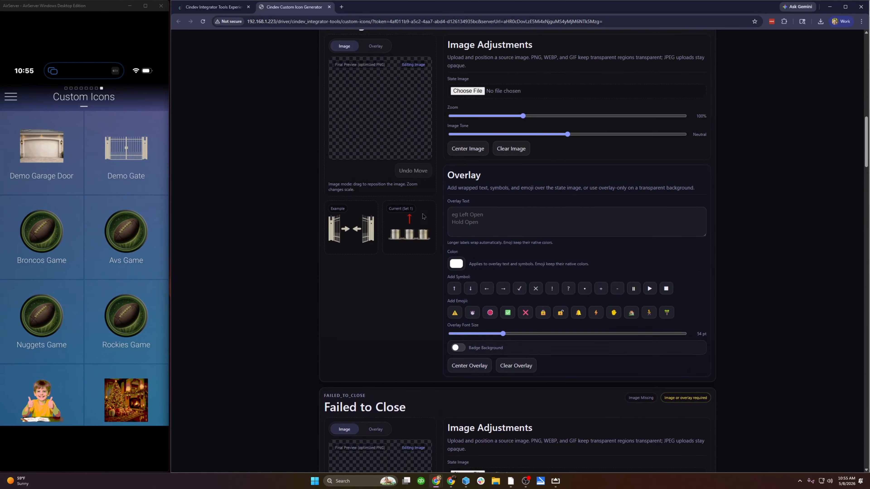
{"action": "scroll", "coordinate": [404, 179], "scroll_direction": "up", "scroll_amount": 1}
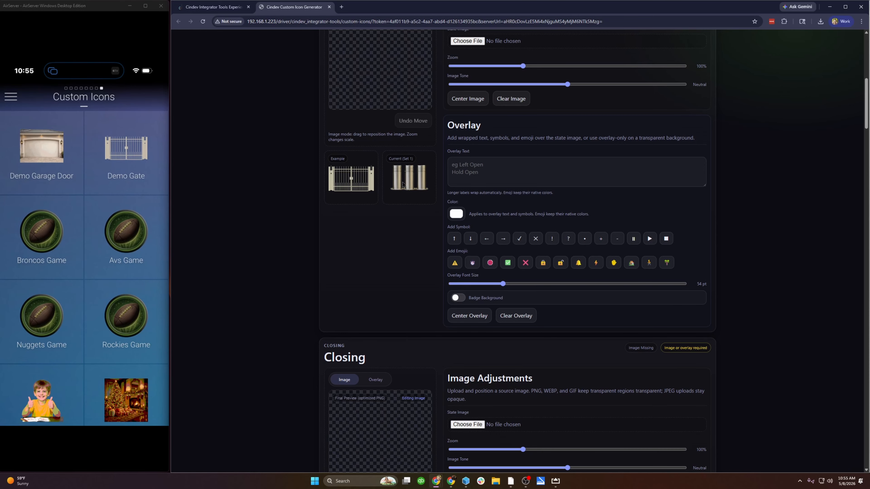
Step: Switch to Composer Pro and apply Custom Icon 1 as the Demo Gate driver's Custom Icon Set
{"action": "scroll", "coordinate": [412, 210], "scroll_direction": "up", "scroll_amount": 1}
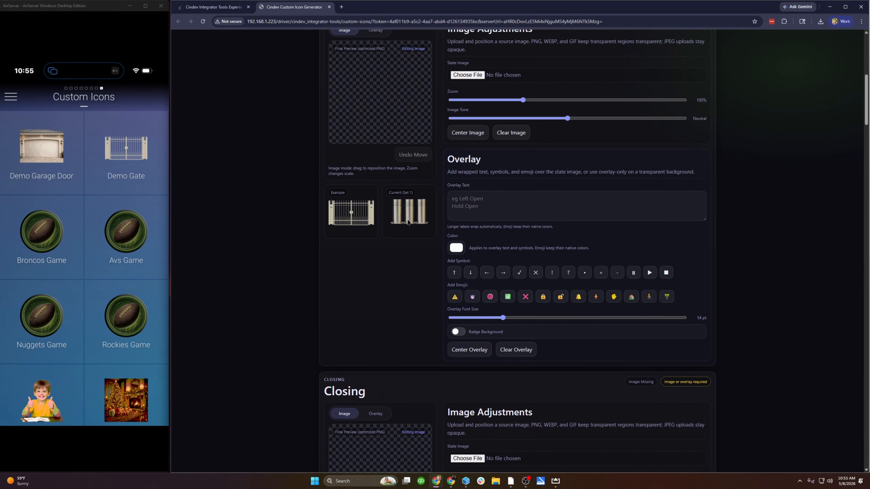
{"action": "scroll", "coordinate": [407, 222], "scroll_direction": "down", "scroll_amount": 2}
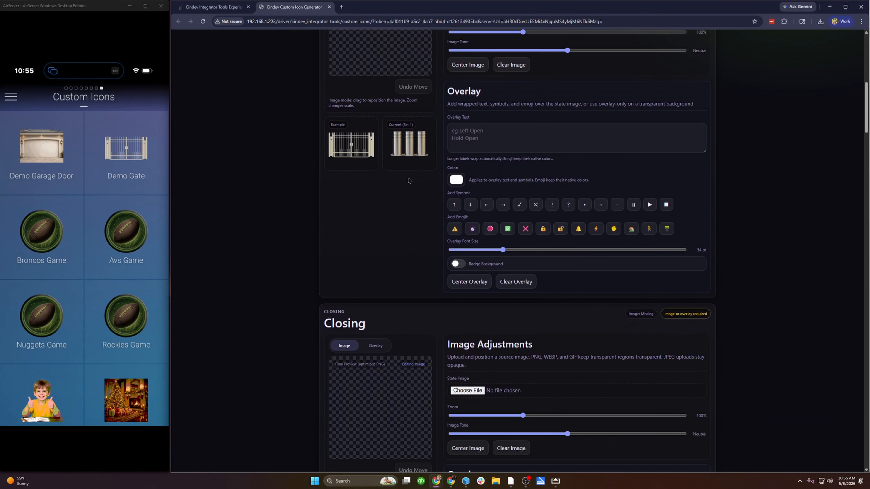
{"action": "scroll", "coordinate": [408, 181], "scroll_direction": "up", "scroll_amount": 1}
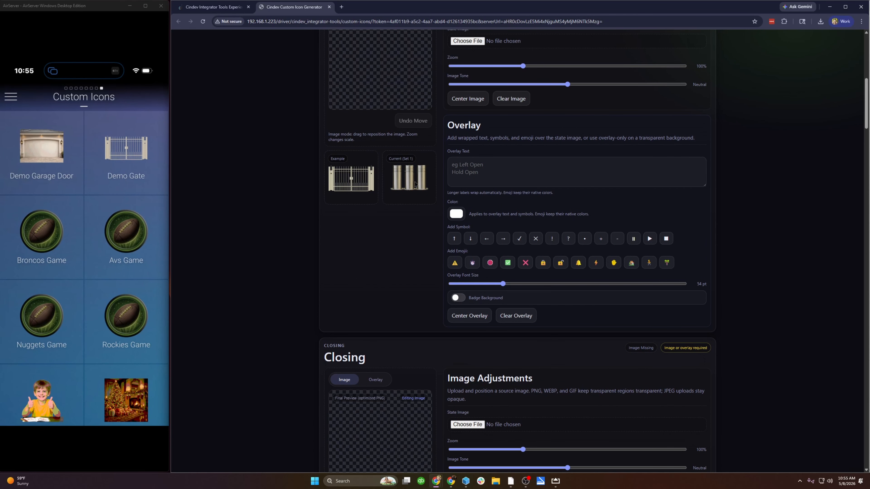
{"action": "left_click", "coordinate": [466, 481]}
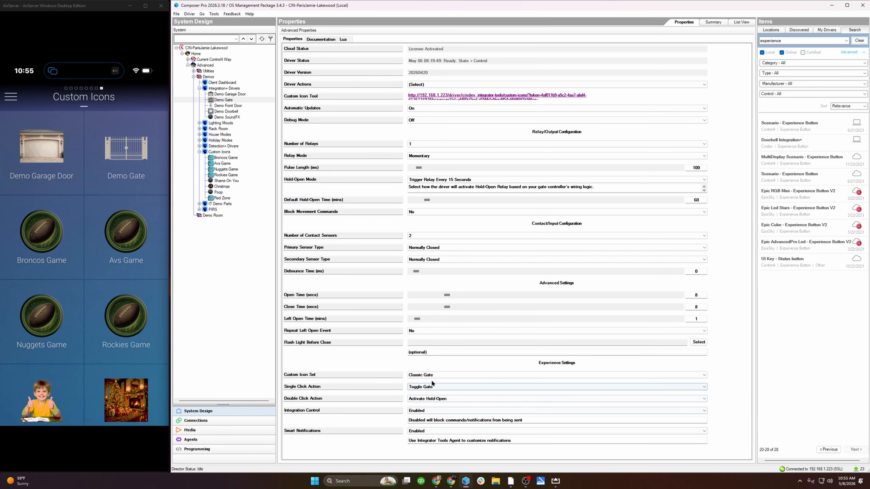
{"action": "left_click", "coordinate": [435, 375]}
{"action": "left_click", "coordinate": [462, 415]}
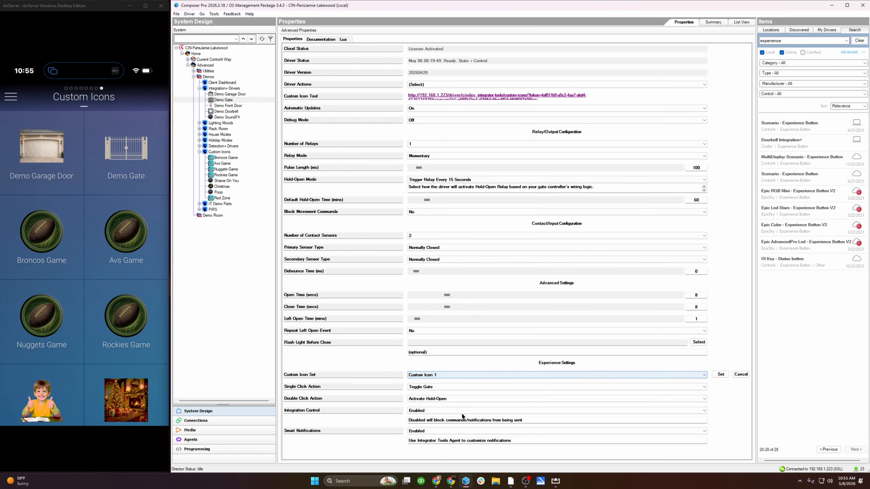
{"action": "left_click", "coordinate": [720, 374]}
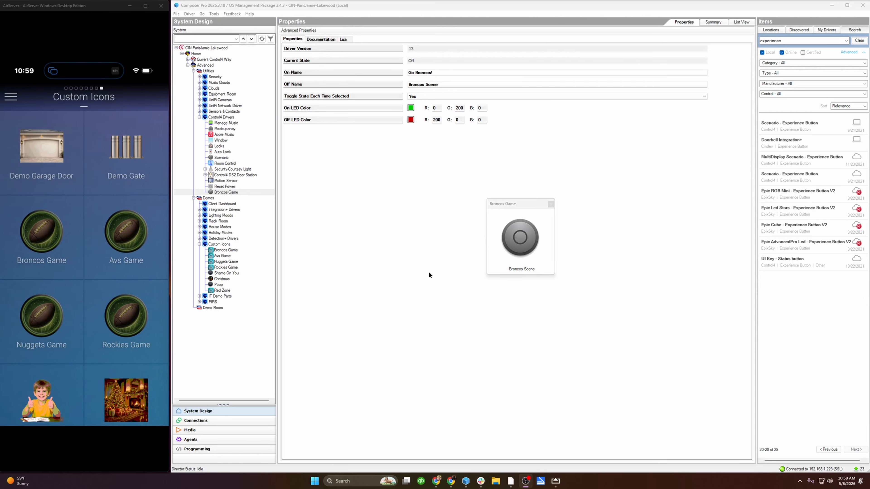
Step: Test the Broncos Game scenario button by toggling it on and off, and close its preview window
{"action": "left_click", "coordinate": [521, 245]}
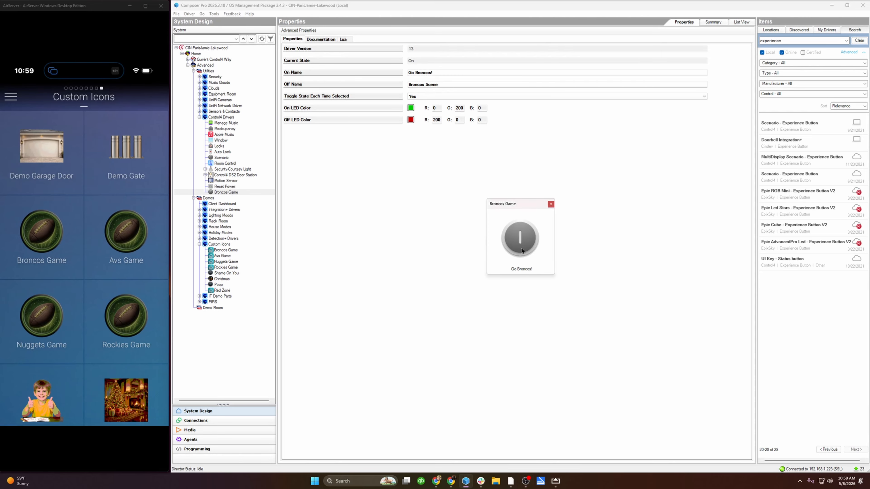
{"action": "left_click", "coordinate": [522, 245]}
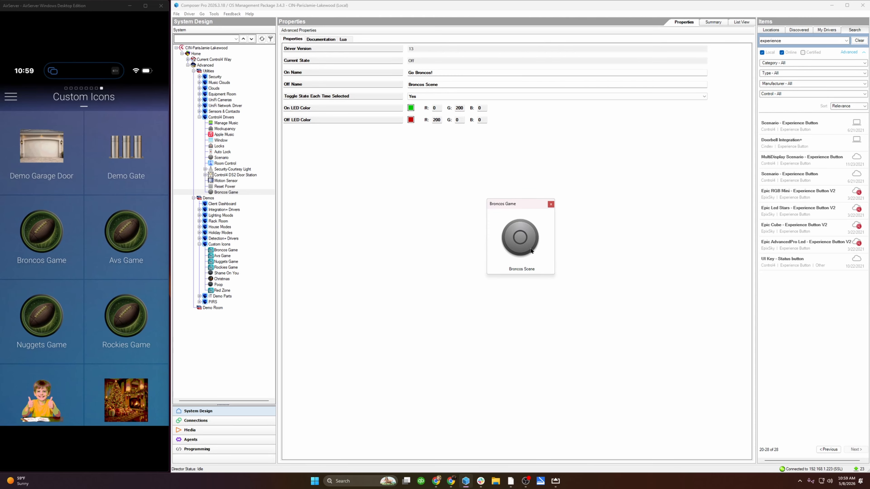
{"action": "left_click", "coordinate": [550, 205]}
Step: Collapse the Control4 Drivers and Utilities branches and open the properties of the Broncos Game driver under Custom Icons
{"action": "left_click", "coordinate": [199, 117]}
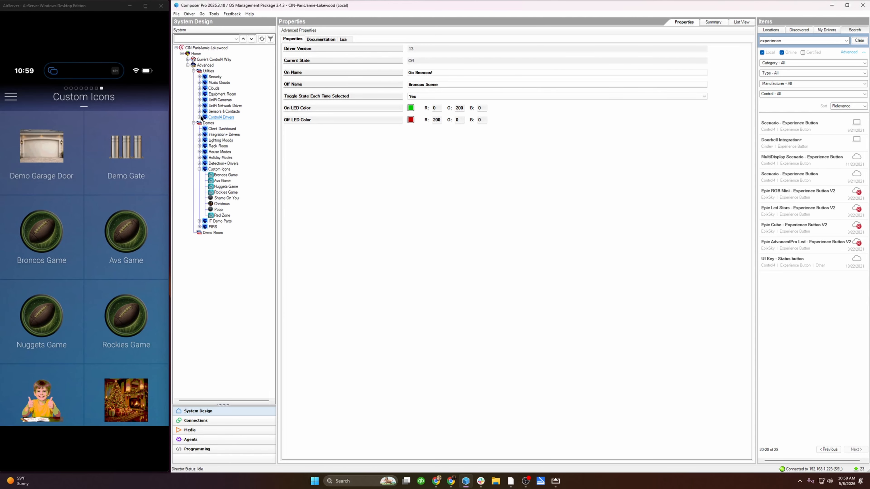
{"action": "left_click", "coordinate": [193, 71]}
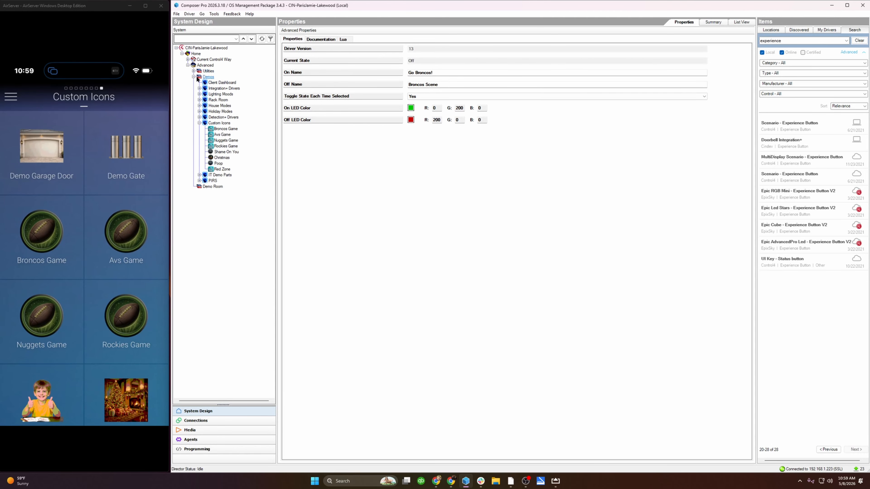
{"action": "left_click", "coordinate": [228, 131]}
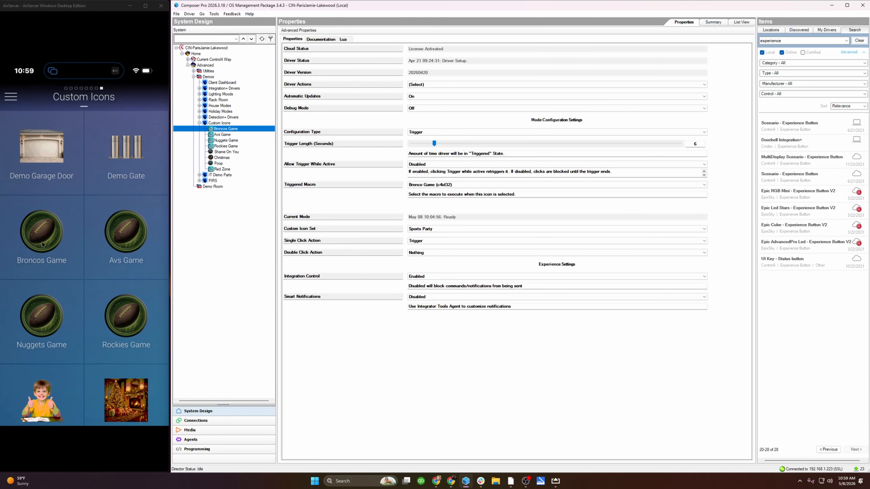
{"action": "left_click", "coordinate": [121, 242]}
Step: Run the Load Custom Icons action on the Broncos Game driver and open its generated Custom Icon Tool link
{"action": "left_click", "coordinate": [470, 84]}
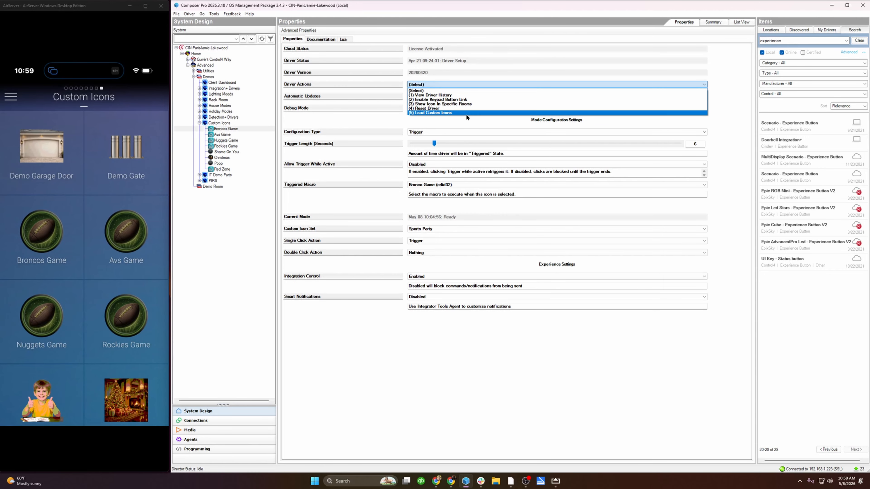
{"action": "left_click", "coordinate": [467, 113]}
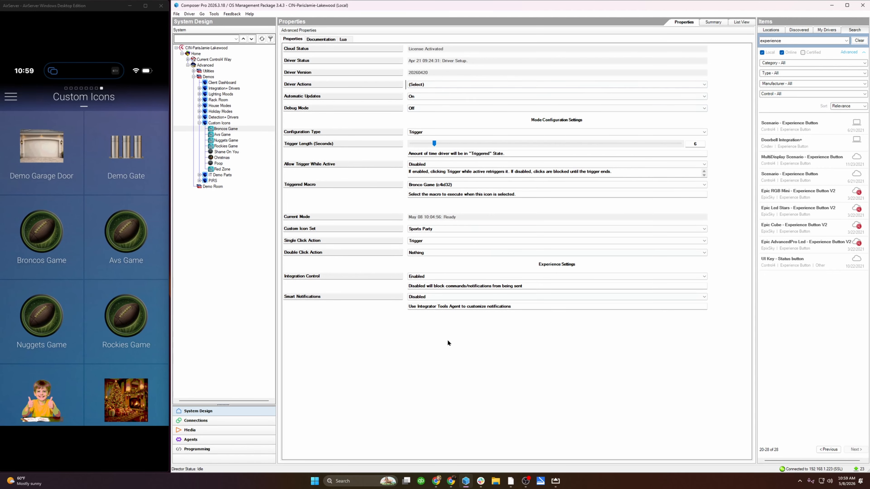
{"action": "left_click", "coordinate": [473, 96]}
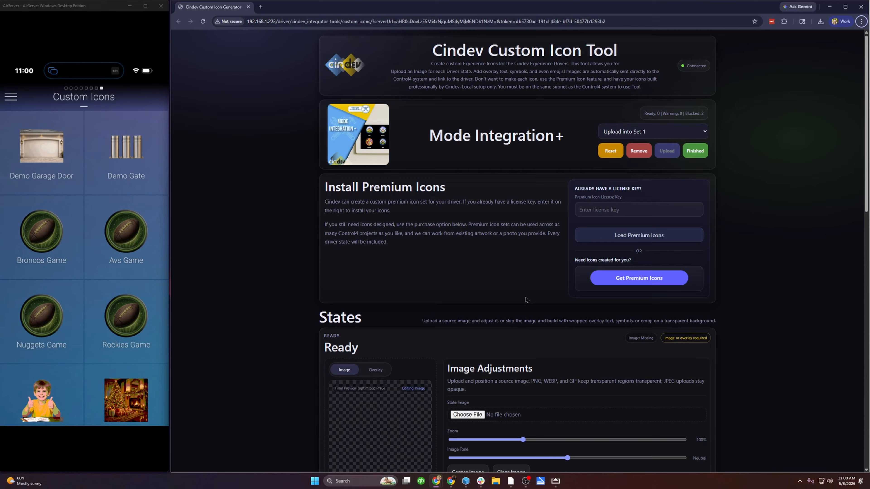
Step: Review the current Set 1 icons for Mode Integration+ and remove that custom icon set
{"action": "scroll", "coordinate": [527, 296], "scroll_direction": "down", "scroll_amount": 10}
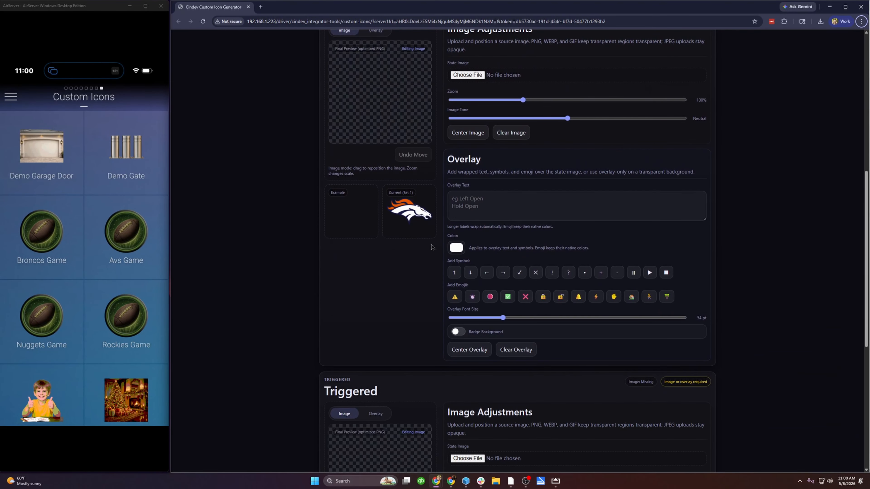
{"action": "scroll", "coordinate": [432, 247], "scroll_direction": "down", "scroll_amount": 2}
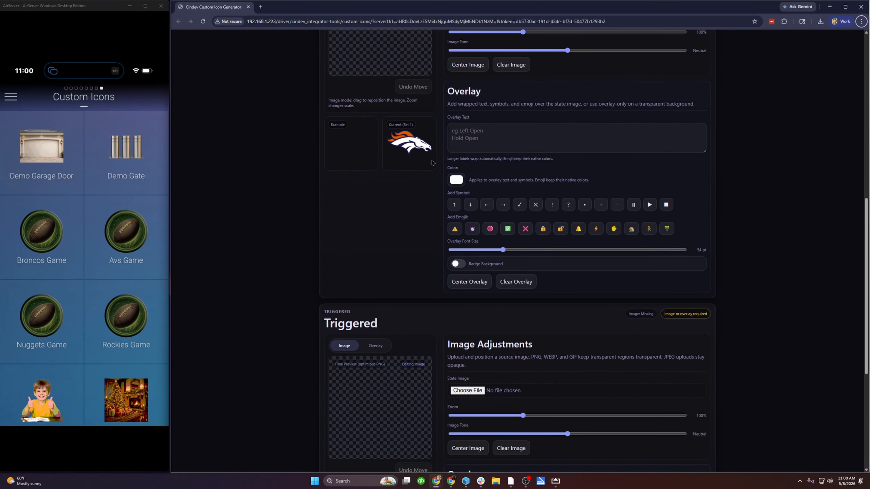
{"action": "scroll", "coordinate": [609, 200], "scroll_direction": "up", "scroll_amount": 15}
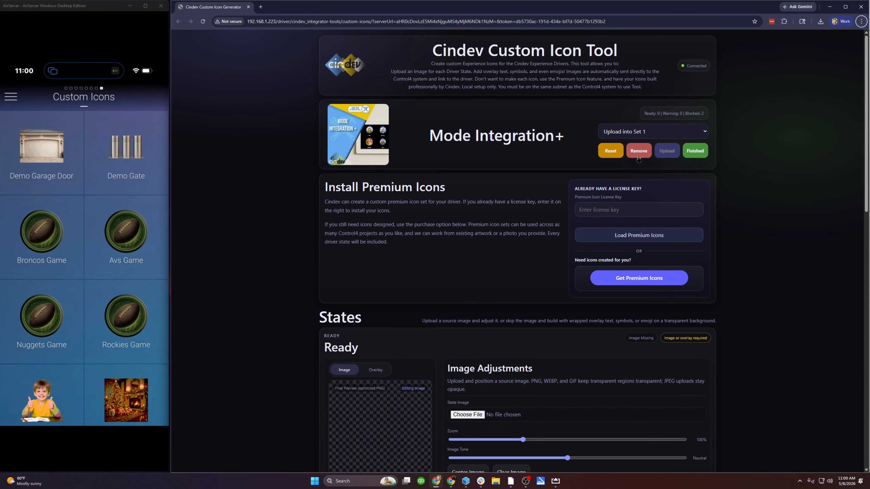
{"action": "left_click", "coordinate": [638, 151]}
{"action": "left_click", "coordinate": [581, 266]}
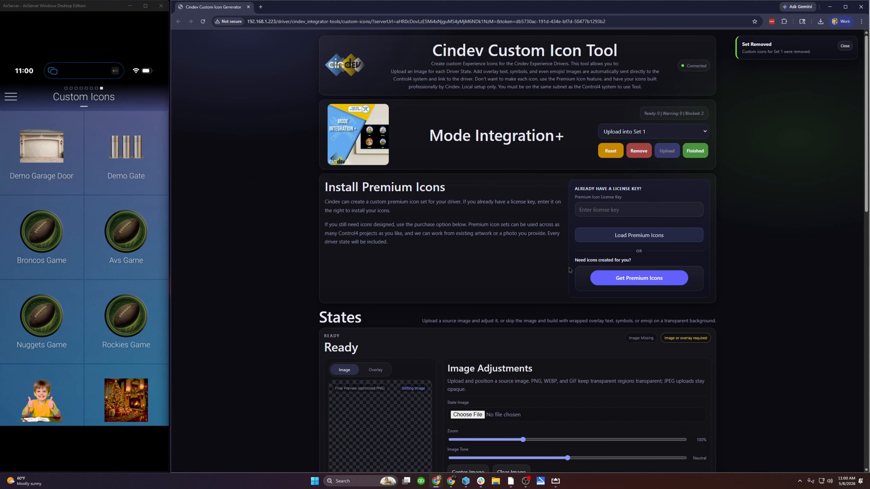
Step: Load Denver_Broncos_logo.svg.png from the Custom Icons folder as the Ready state's image
{"action": "scroll", "coordinate": [517, 264], "scroll_direction": "down", "scroll_amount": 6}
{"action": "left_click", "coordinate": [472, 213]}
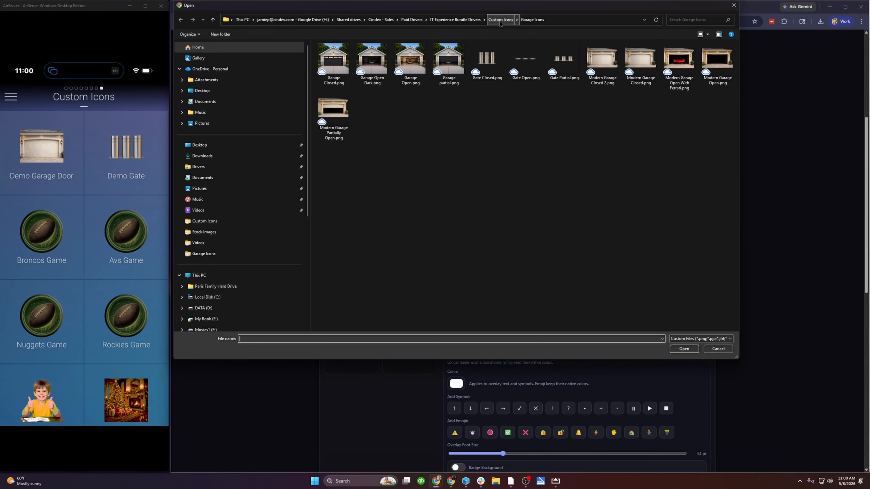
{"action": "left_click", "coordinate": [500, 20]}
{"action": "double_click", "coordinate": [679, 60]}
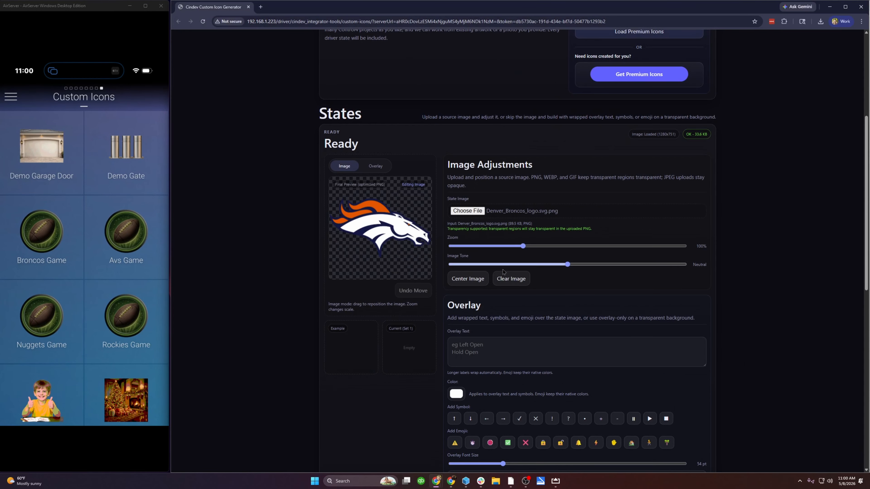
Step: Load Denver_Broncos_logo.svg.png as the Triggered state's image
{"action": "scroll", "coordinate": [501, 276], "scroll_direction": "down", "scroll_amount": 5}
{"action": "scroll", "coordinate": [500, 276], "scroll_direction": "down", "scroll_amount": 7}
{"action": "left_click", "coordinate": [467, 199]}
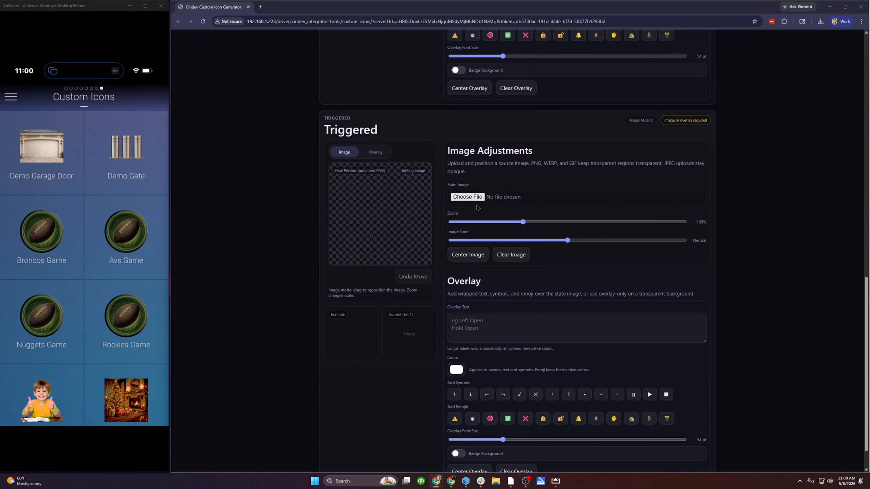
{"action": "double_click", "coordinate": [678, 60]}
{"action": "scroll", "coordinate": [505, 233], "scroll_direction": "down", "scroll_amount": 2}
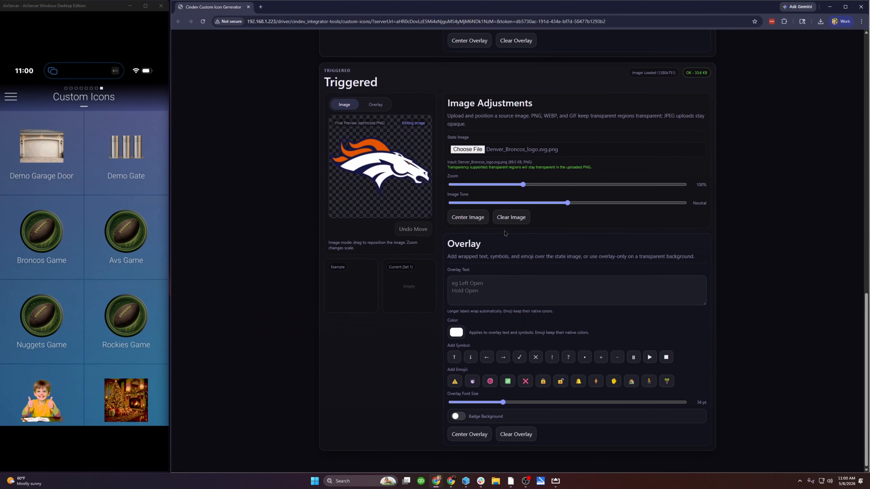
Step: Compare the Ready and Triggered previews and add the overlay text "Go Broncos!" to the Triggered state
{"action": "scroll", "coordinate": [505, 233], "scroll_direction": "up", "scroll_amount": 10}
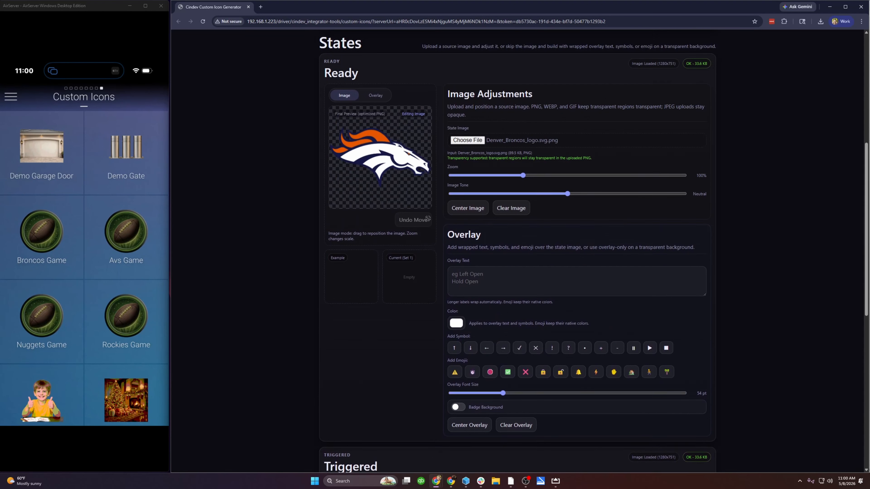
{"action": "scroll", "coordinate": [403, 236], "scroll_direction": "down", "scroll_amount": 2}
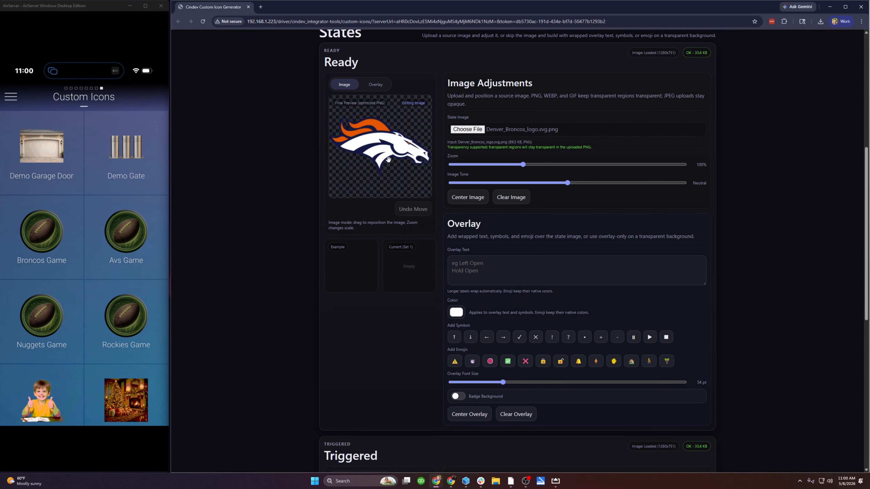
{"action": "scroll", "coordinate": [360, 285], "scroll_direction": "down", "scroll_amount": 1}
{"action": "scroll", "coordinate": [359, 285], "scroll_direction": "down", "scroll_amount": 9}
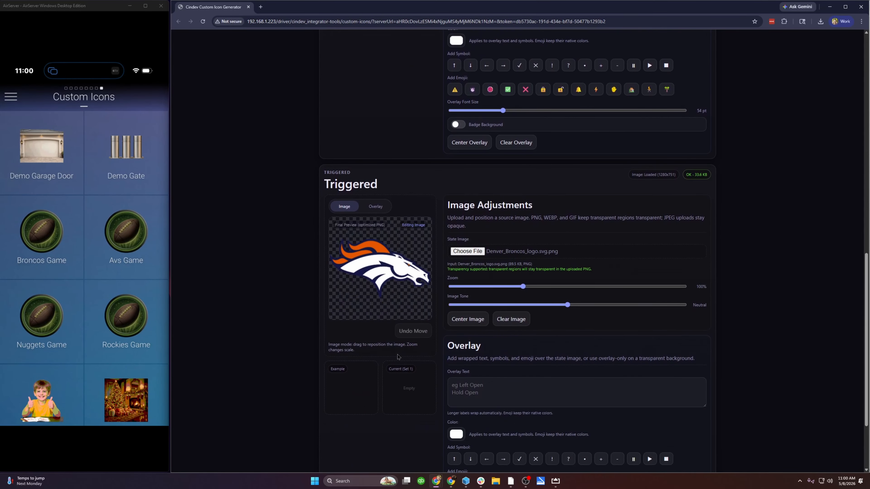
{"action": "left_click", "coordinate": [476, 357]}
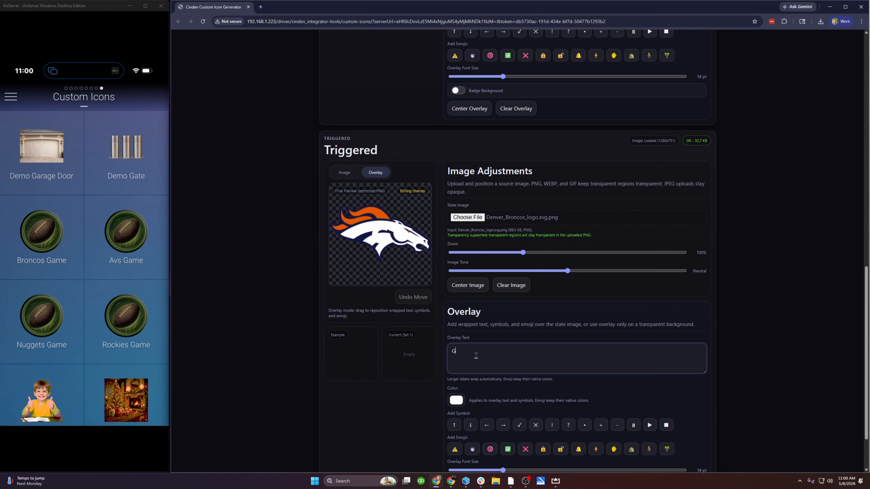
{"action": "type", "text": "Go Broncos!"}
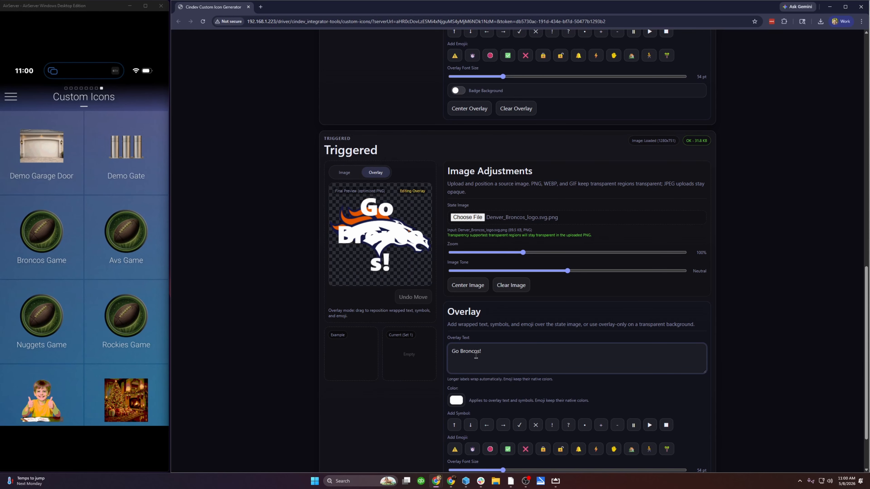
Step: Reduce the Triggered state's overlay font size to 31 pt and position the text just below the Broncos logo
{"action": "scroll", "coordinate": [475, 356], "scroll_direction": "down", "scroll_amount": 1}
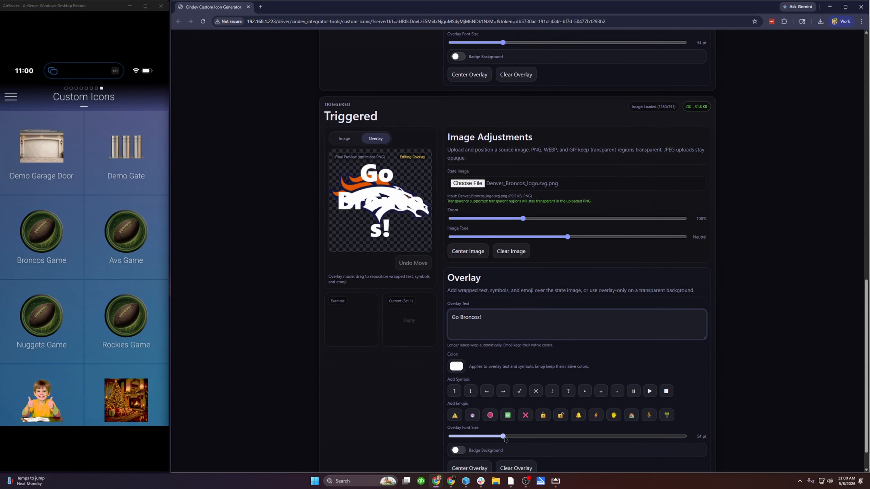
{"action": "left_click_drag", "start_coordinate": [503, 436], "coordinate": [478, 440]}
{"action": "left_click_drag", "start_coordinate": [383, 208], "coordinate": [383, 235]}
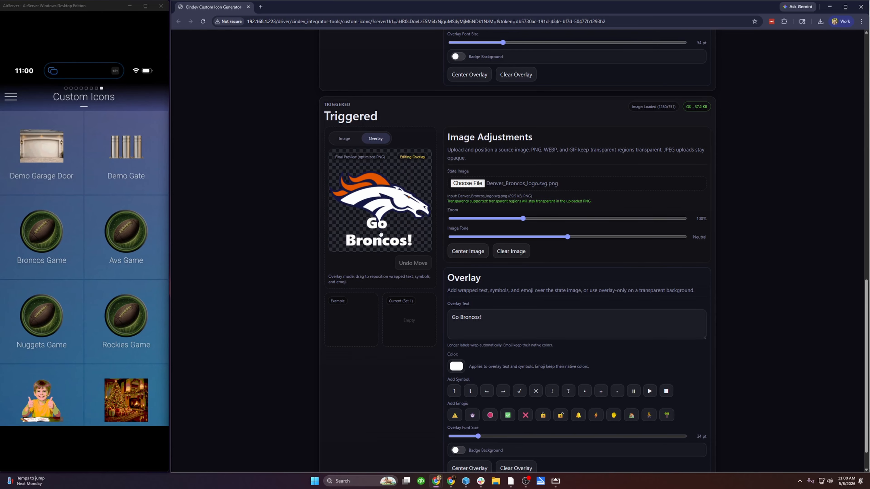
{"action": "left_click_drag", "start_coordinate": [478, 437], "coordinate": [474, 437]}
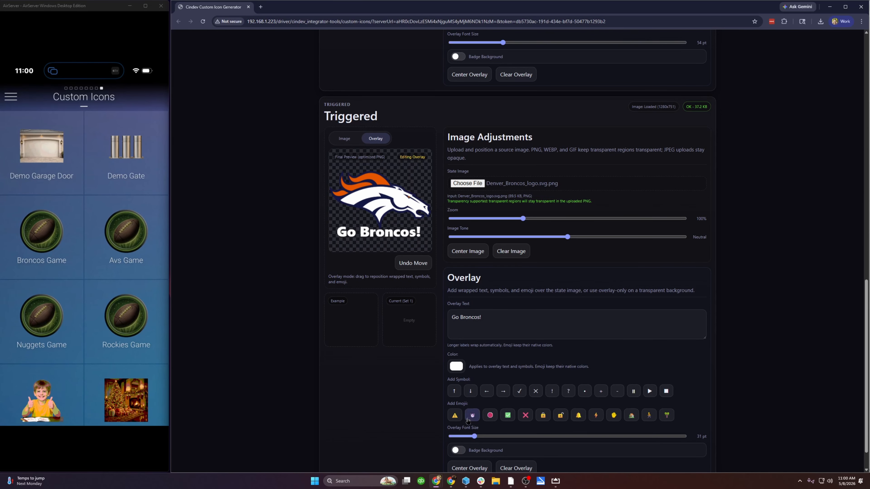
{"action": "left_click_drag", "start_coordinate": [381, 238], "coordinate": [381, 240]}
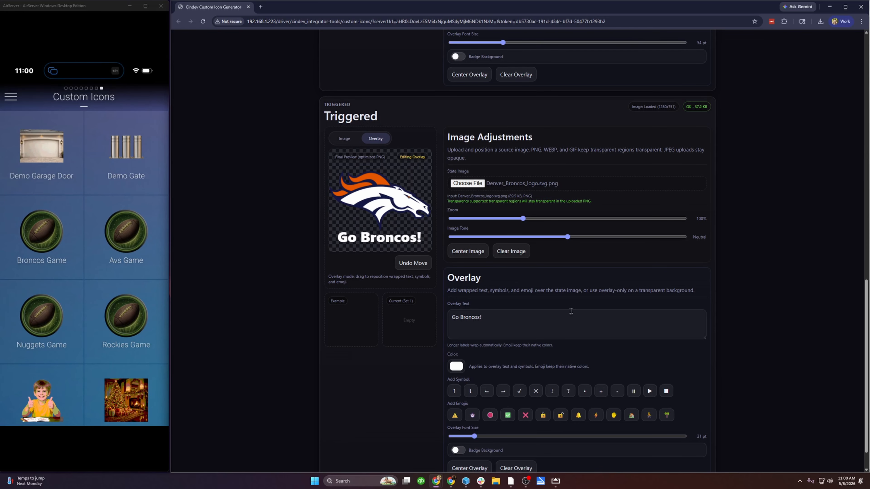
Step: Try red and lime green for the Triggered state's "Go Broncos!" overlay text, and return its color to white
{"action": "scroll", "coordinate": [728, 354], "scroll_direction": "down", "scroll_amount": 1}
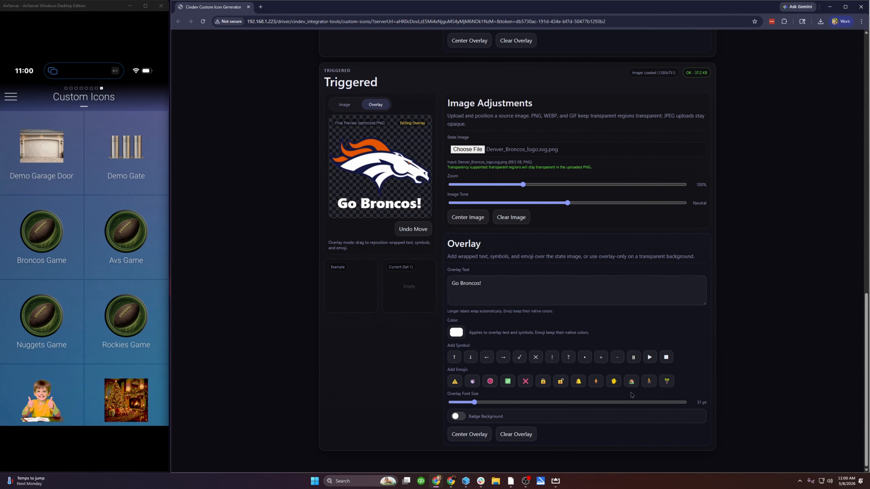
{"action": "left_click", "coordinate": [456, 332]}
{"action": "left_click", "coordinate": [525, 342]}
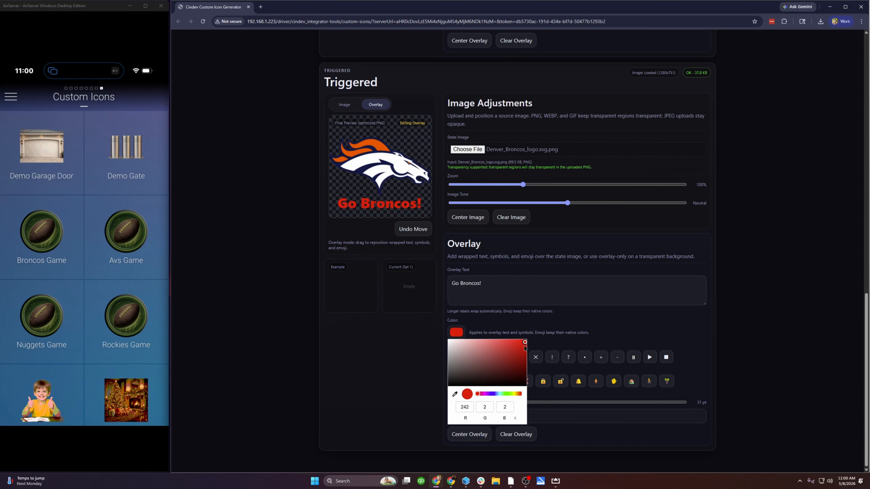
{"action": "left_click", "coordinate": [451, 341]}
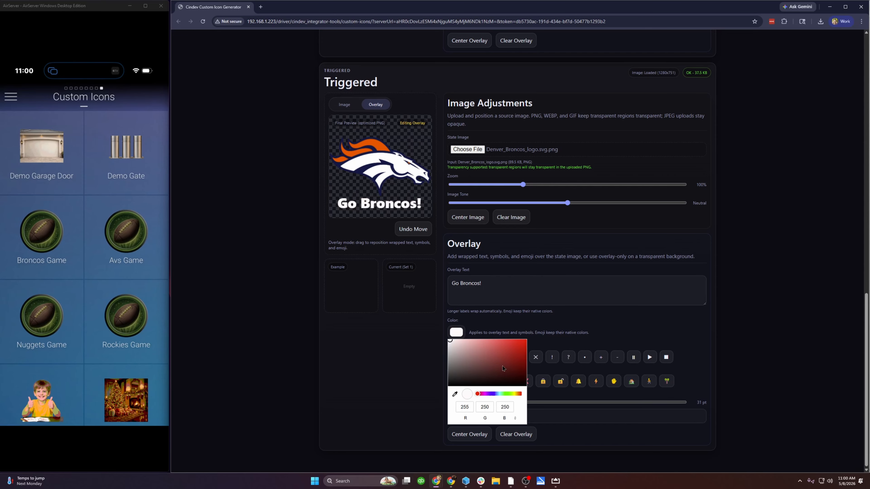
{"action": "left_click", "coordinate": [512, 393]}
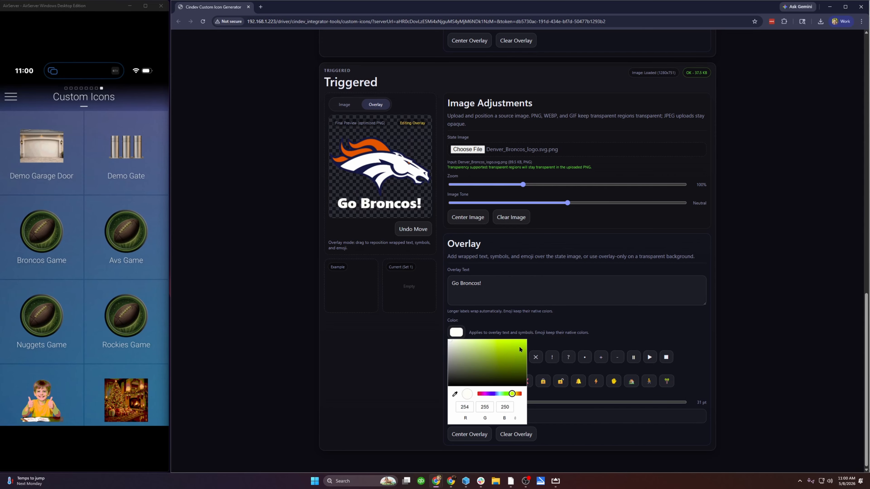
{"action": "left_click", "coordinate": [523, 344]}
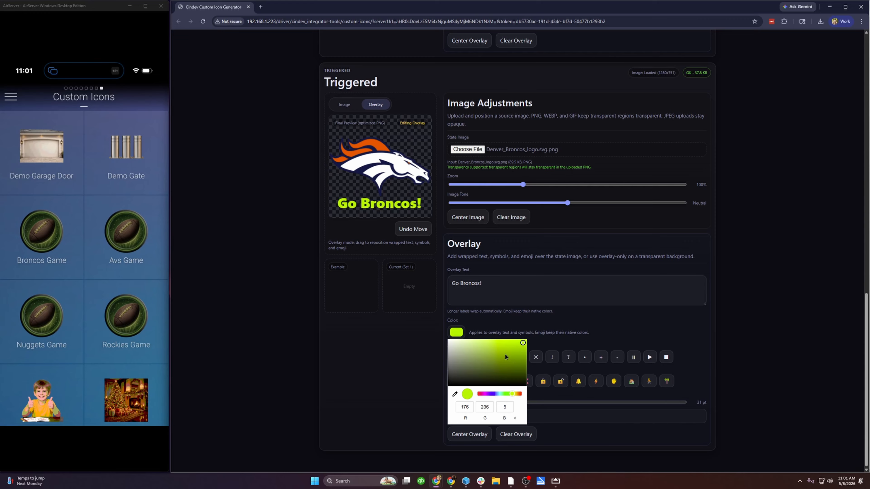
{"action": "left_click", "coordinate": [449, 342]}
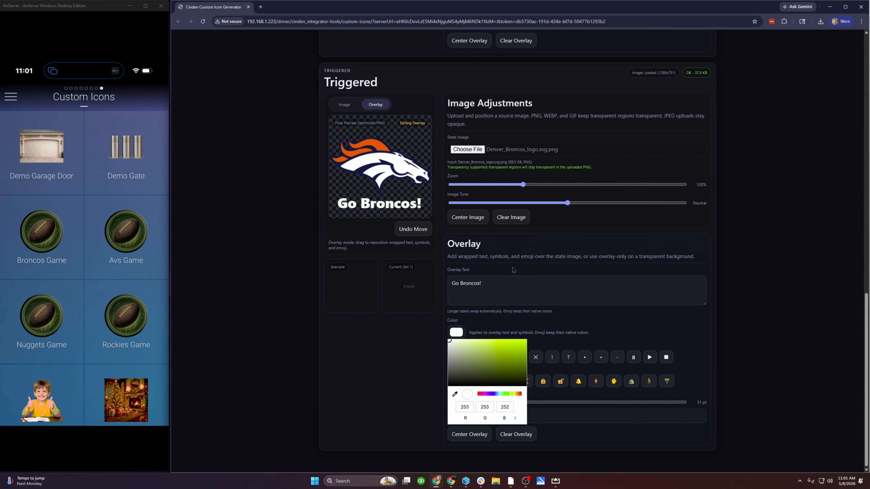
{"action": "left_click", "coordinate": [494, 284]}
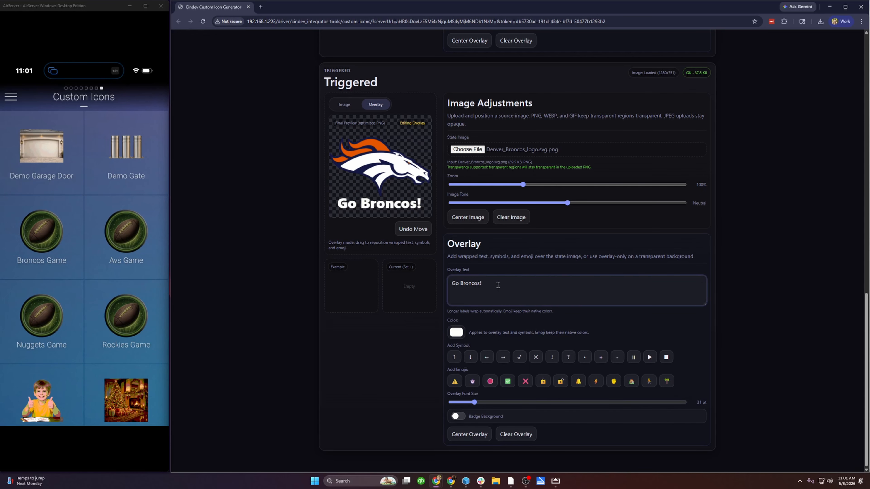
Step: Upload the Broncos Ready and Triggered icons into Set 1, confirm the overwrite and finish the icon session
{"action": "scroll", "coordinate": [699, 245], "scroll_direction": "up", "scroll_amount": 3}
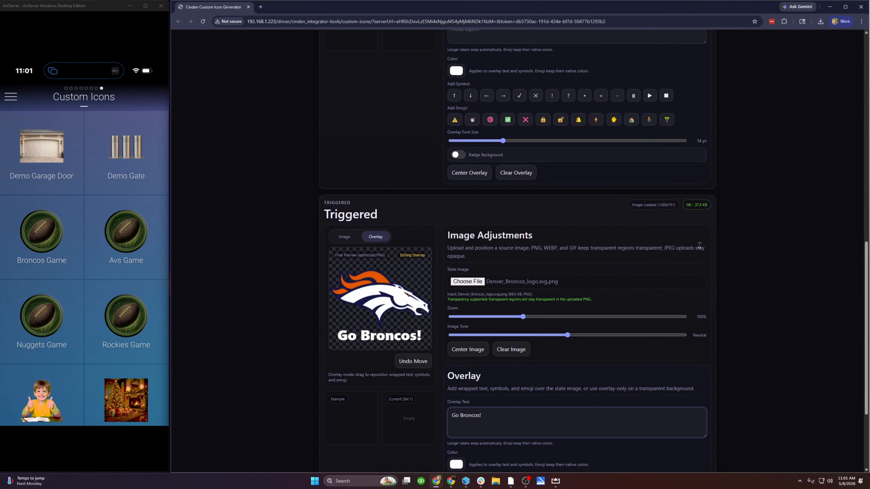
{"action": "scroll", "coordinate": [700, 245], "scroll_direction": "up", "scroll_amount": 12}
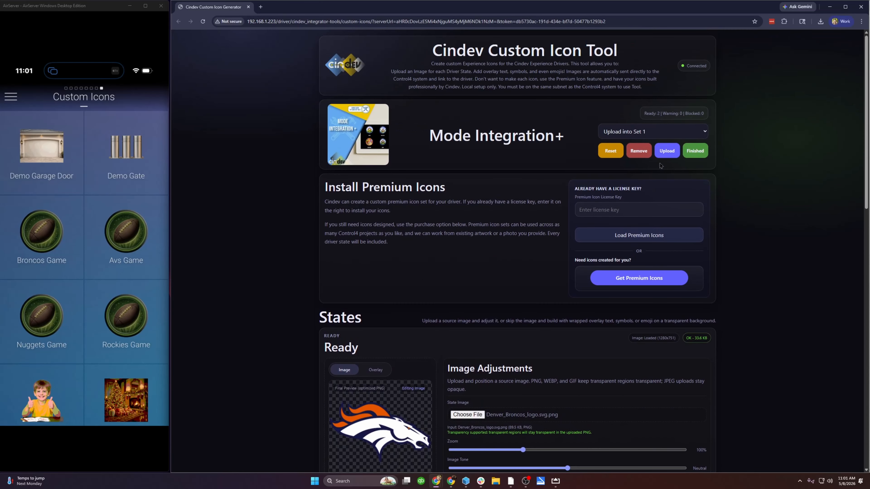
{"action": "left_click", "coordinate": [665, 156]}
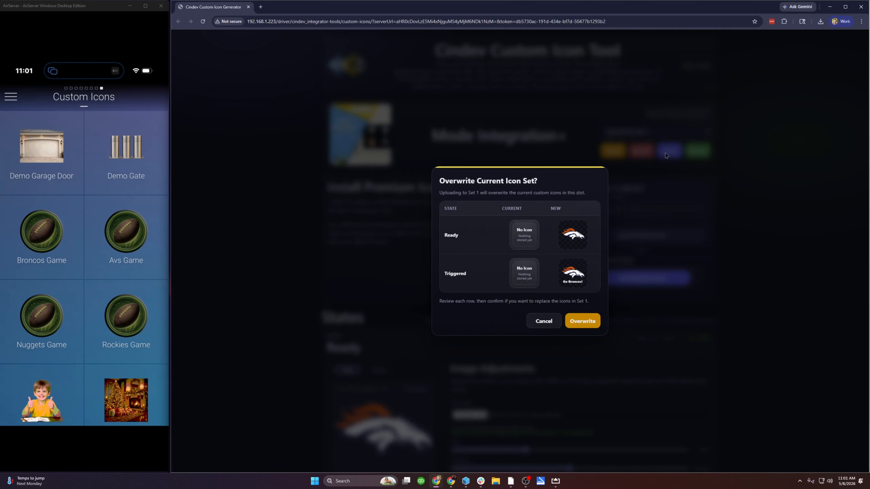
{"action": "left_click", "coordinate": [587, 322]}
{"action": "left_click", "coordinate": [582, 286]}
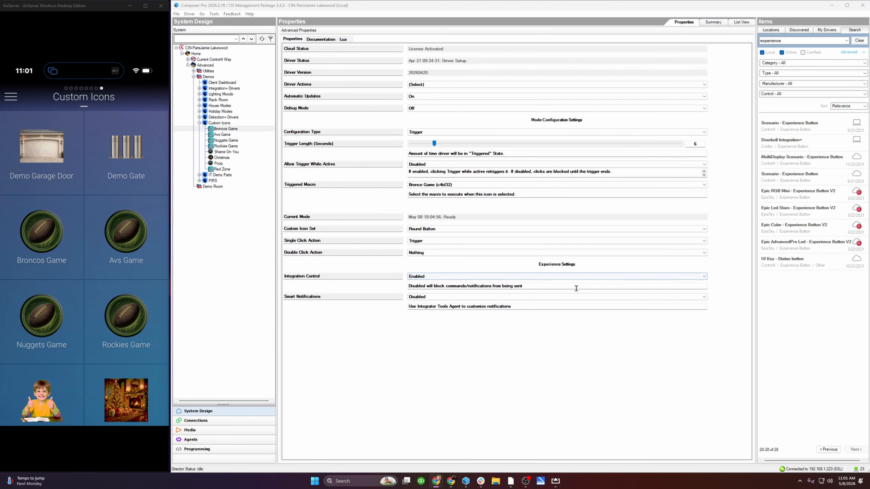
Step: Set the Broncos Game driver's custom icon set to Custom Icon 1 in Composer Pro
{"action": "left_click", "coordinate": [440, 229]}
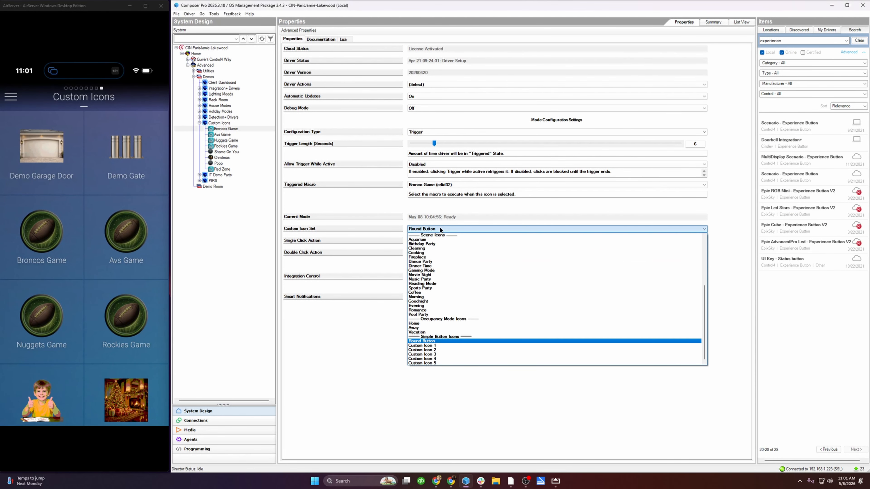
{"action": "left_click", "coordinate": [455, 346]}
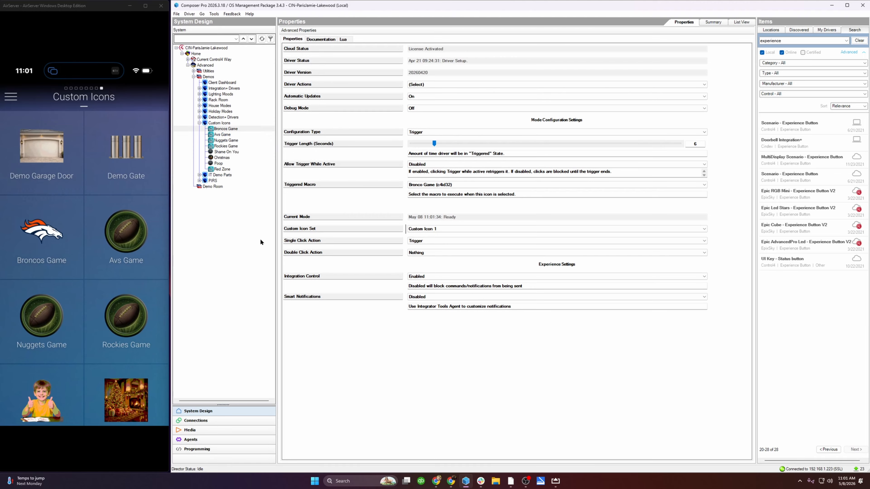
Step: Run the Load Custom Icons action on the Avs Game driver and open its Custom Icon Tool link
{"action": "left_click", "coordinate": [223, 134]}
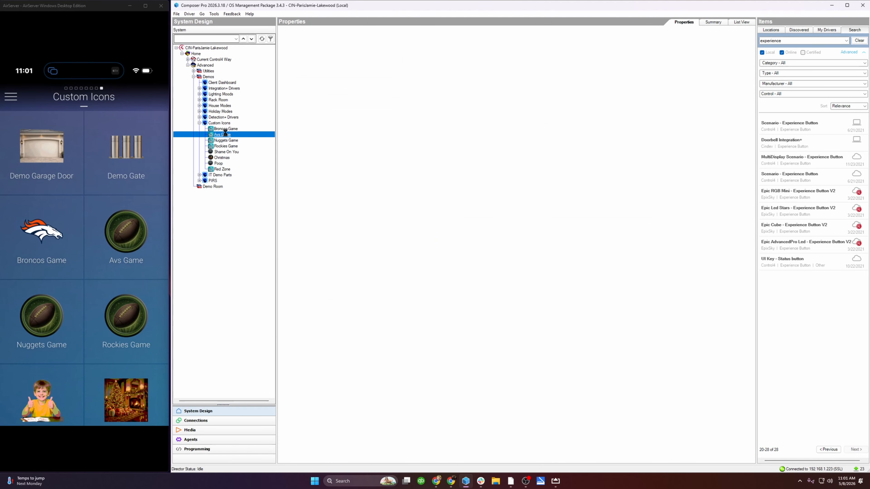
{"action": "left_click", "coordinate": [467, 83]}
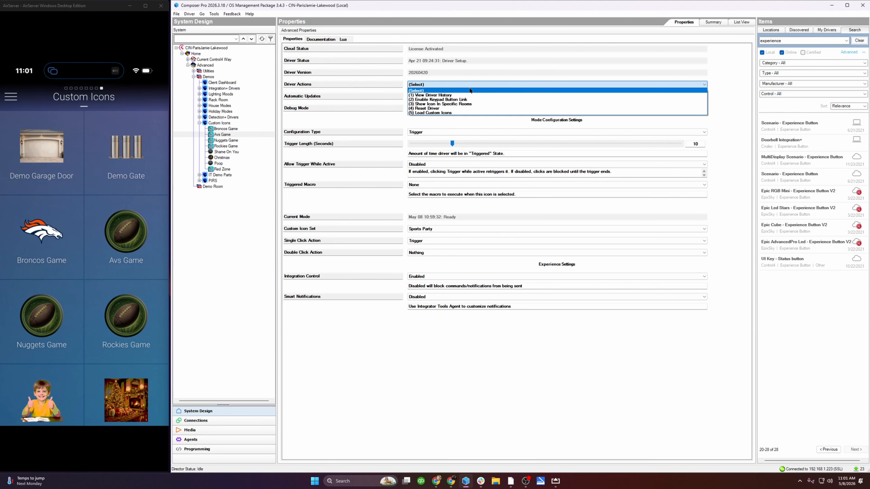
{"action": "left_click", "coordinate": [542, 113]}
{"action": "left_click", "coordinate": [720, 84]}
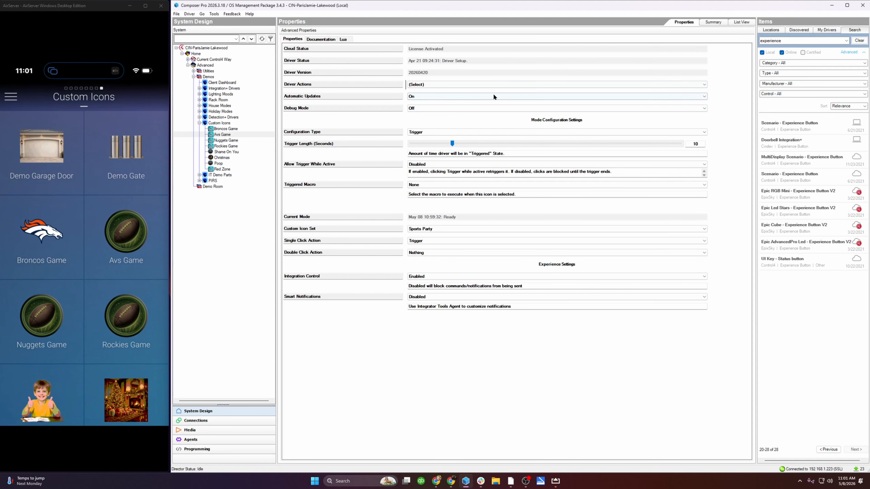
{"action": "left_click", "coordinate": [476, 95]}
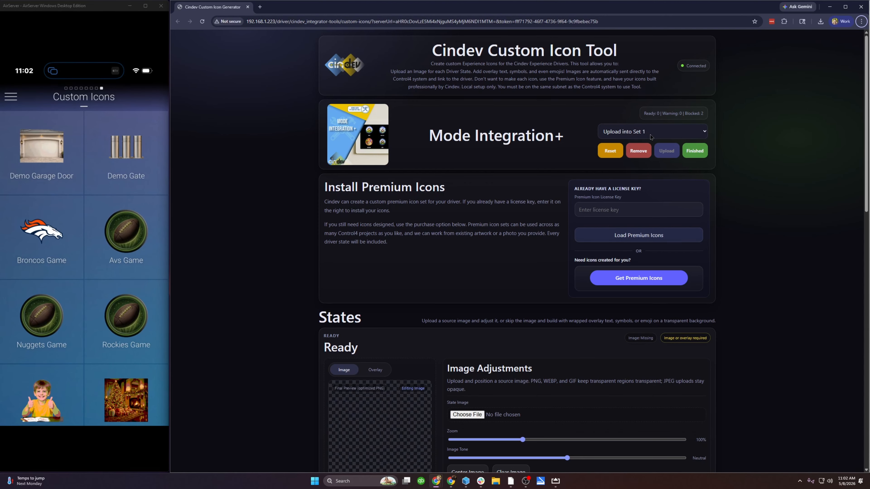
Step: Examine the current icons stored in Set 2, Set 3 and Set 4 of the Mode Integration+ driver
{"action": "left_click", "coordinate": [652, 136]}
{"action": "left_click", "coordinate": [653, 151]}
{"action": "scroll", "coordinate": [466, 222], "scroll_direction": "down", "scroll_amount": 2}
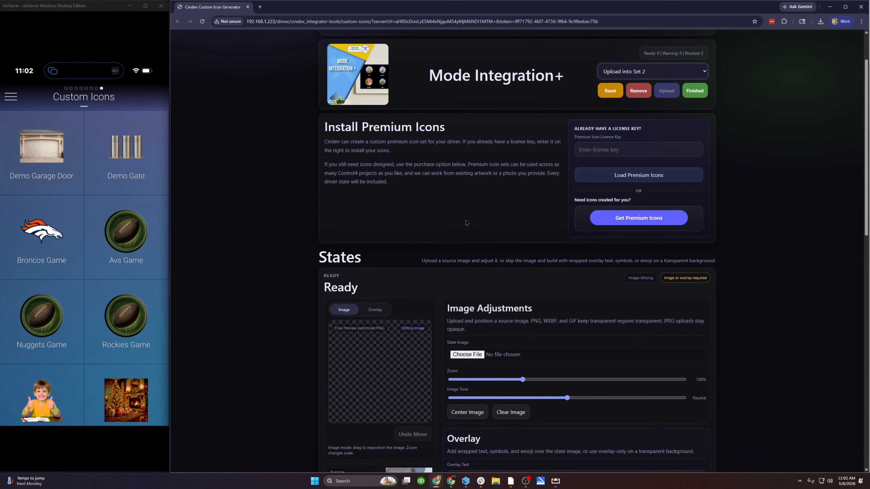
{"action": "scroll", "coordinate": [465, 222], "scroll_direction": "down", "scroll_amount": 5}
{"action": "scroll", "coordinate": [466, 223], "scroll_direction": "up", "scroll_amount": 7}
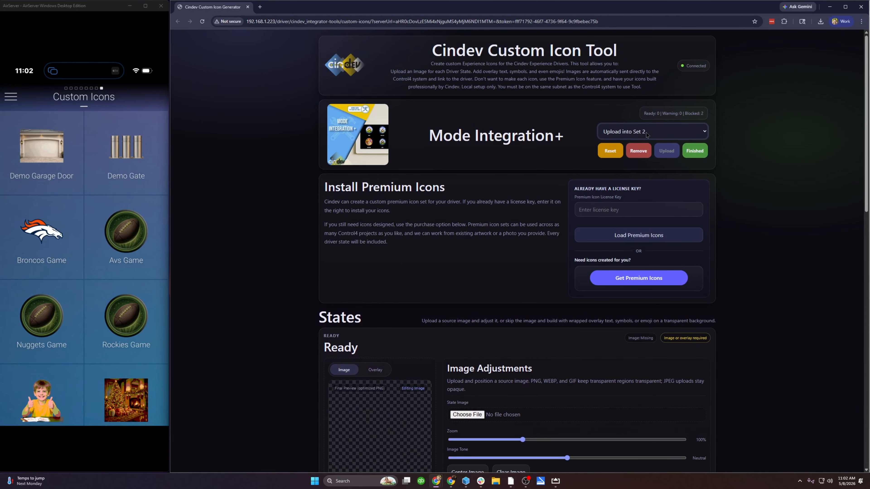
{"action": "left_click", "coordinate": [646, 134]}
{"action": "left_click", "coordinate": [647, 166]}
{"action": "scroll", "coordinate": [420, 291], "scroll_direction": "down", "scroll_amount": 6}
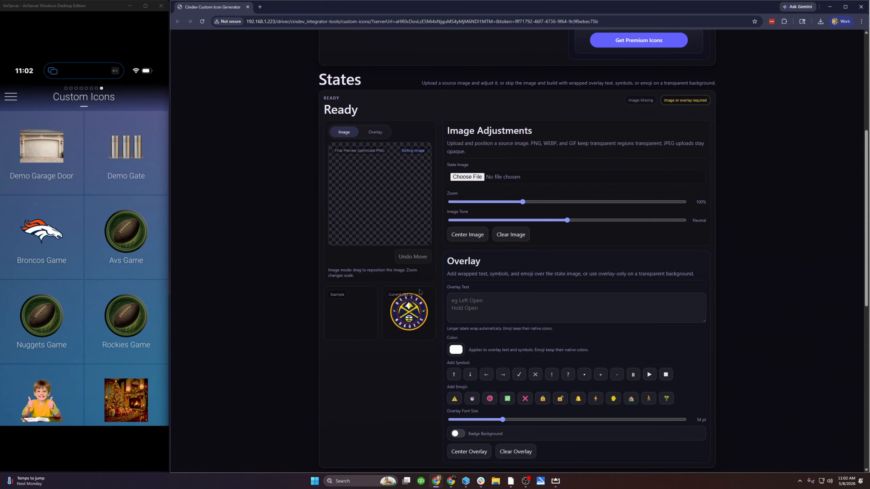
{"action": "scroll", "coordinate": [420, 292], "scroll_direction": "up", "scroll_amount": 6}
{"action": "left_click", "coordinate": [648, 135]}
{"action": "left_click", "coordinate": [640, 176]}
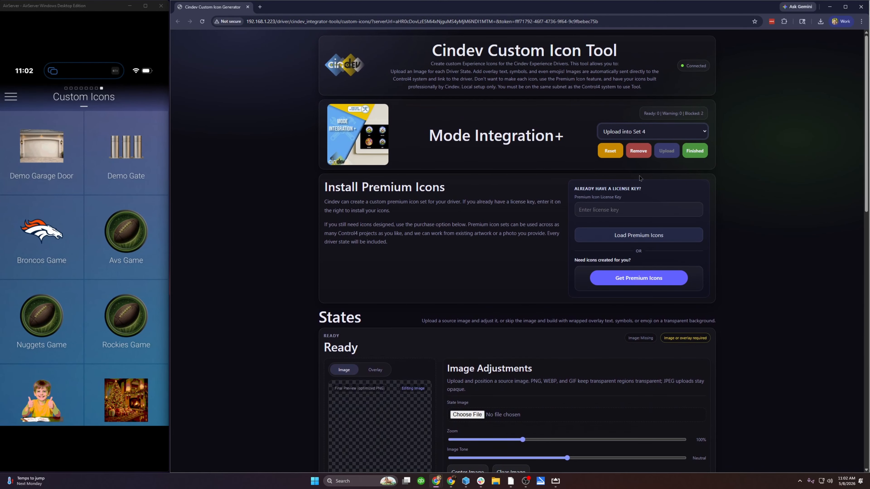
{"action": "scroll", "coordinate": [413, 225], "scroll_direction": "down", "scroll_amount": 6}
{"action": "scroll", "coordinate": [413, 226], "scroll_direction": "up", "scroll_amount": 6}
Step: Switch back to Composer Pro and set the Avs Game driver's custom icon set to Custom Icon 4
{"action": "left_click", "coordinate": [465, 482]}
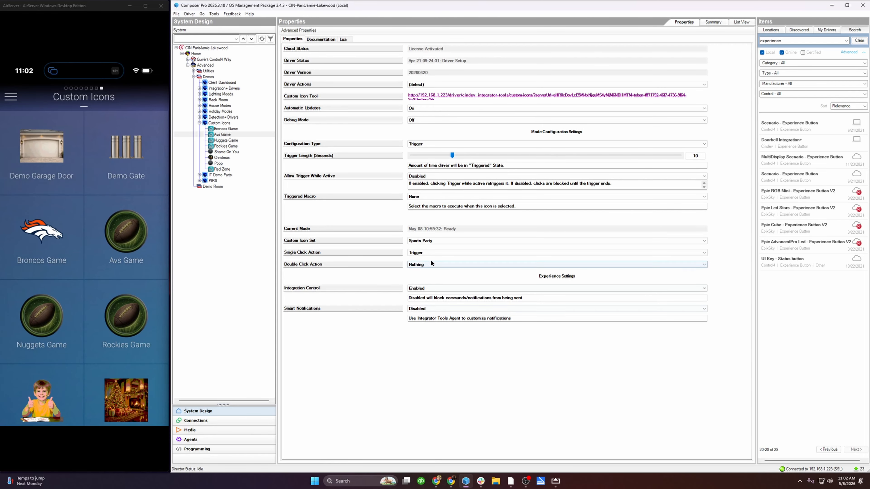
{"action": "left_click", "coordinate": [430, 241]}
{"action": "left_click", "coordinate": [445, 375]}
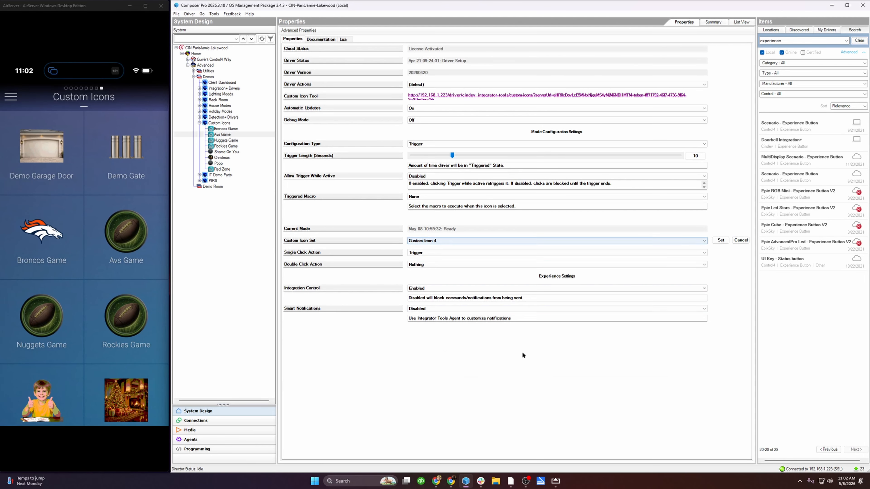
{"action": "left_click", "coordinate": [718, 240]}
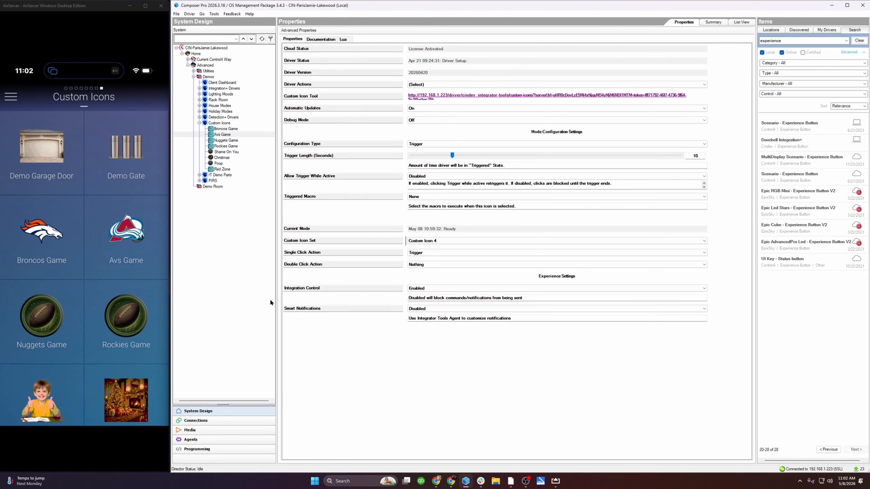
Step: Set the Nuggets Game driver's custom icon set to Custom Icon 3
{"action": "left_click", "coordinate": [226, 140]}
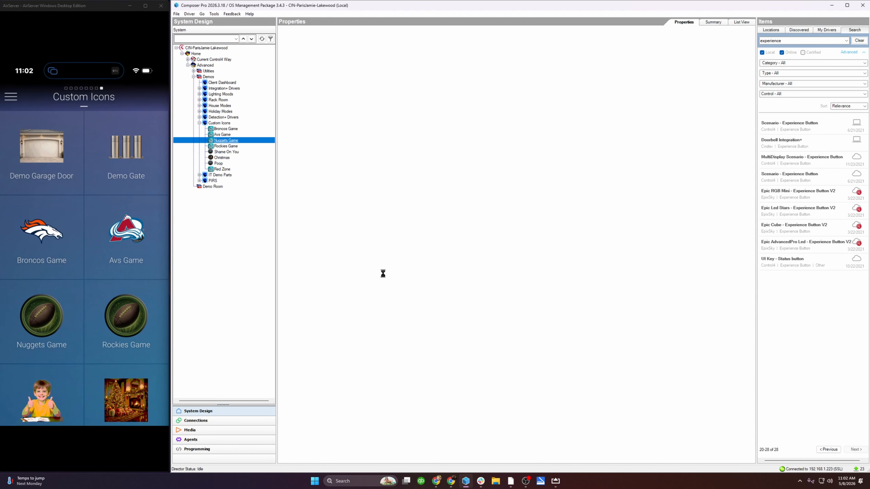
{"action": "left_click", "coordinate": [440, 229]}
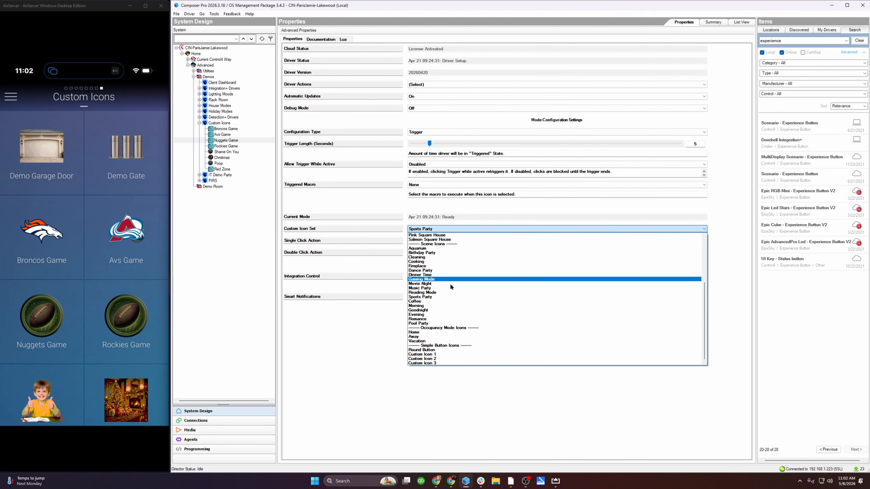
{"action": "left_click", "coordinate": [456, 363]}
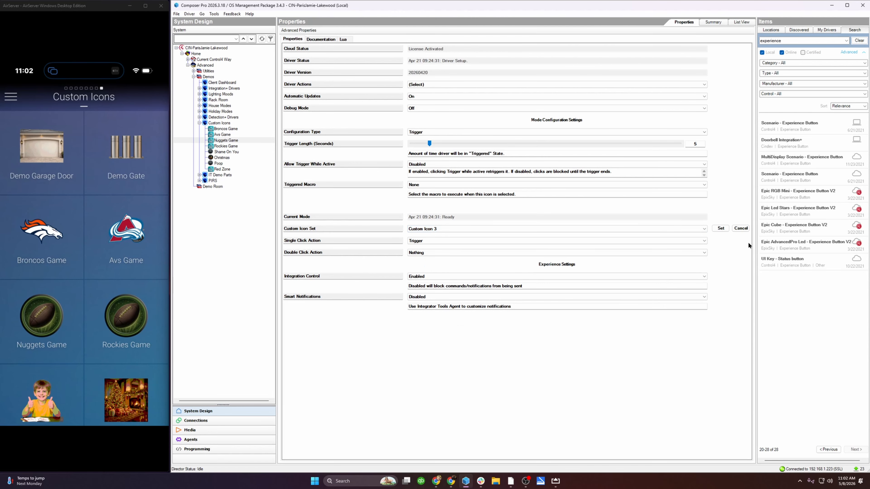
{"action": "left_click", "coordinate": [721, 230]}
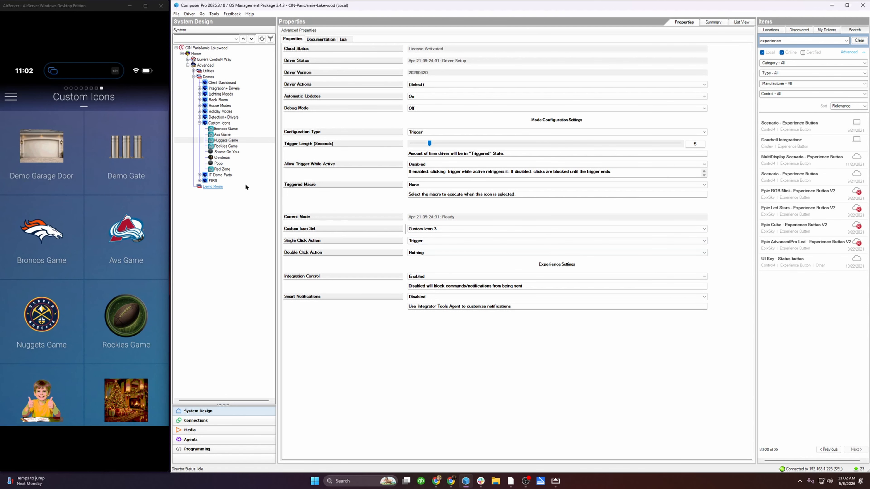
Step: Set the Rockies Game driver's custom icon set to Custom Icon 5
{"action": "left_click", "coordinate": [225, 146]}
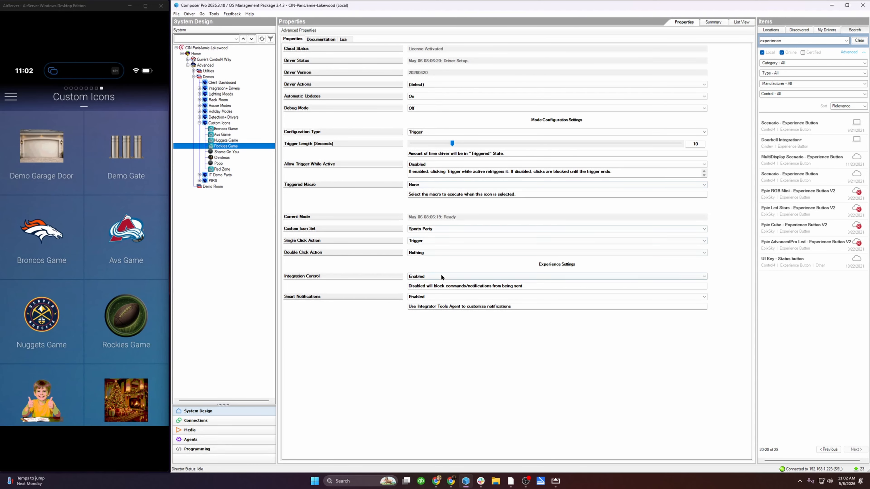
{"action": "left_click", "coordinate": [439, 229]}
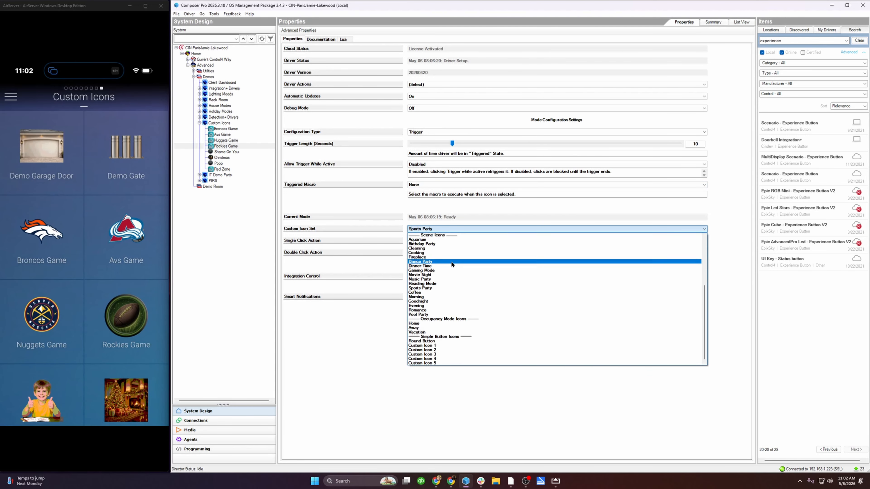
{"action": "left_click", "coordinate": [457, 365]}
{"action": "left_click", "coordinate": [721, 229]}
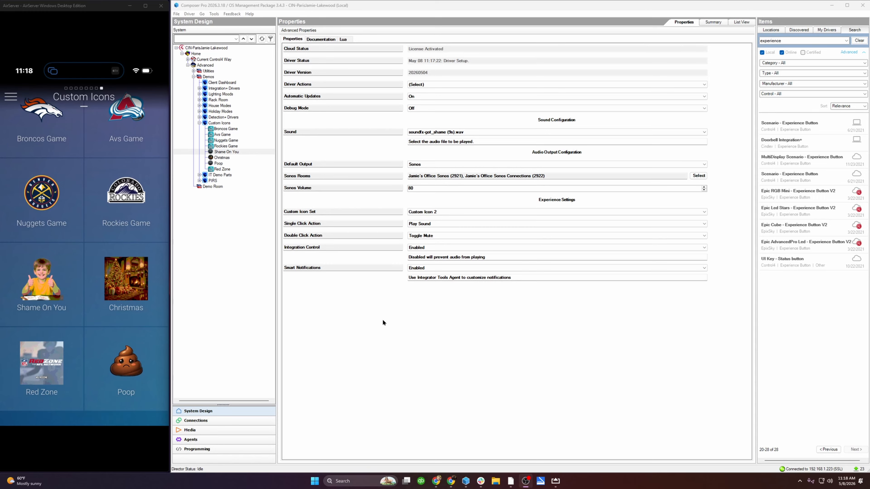
Step: Activate the Poop icon in the mirrored phone app and run the Load Custom Icons action on the Shame On You driver
{"action": "left_click", "coordinate": [131, 376]}
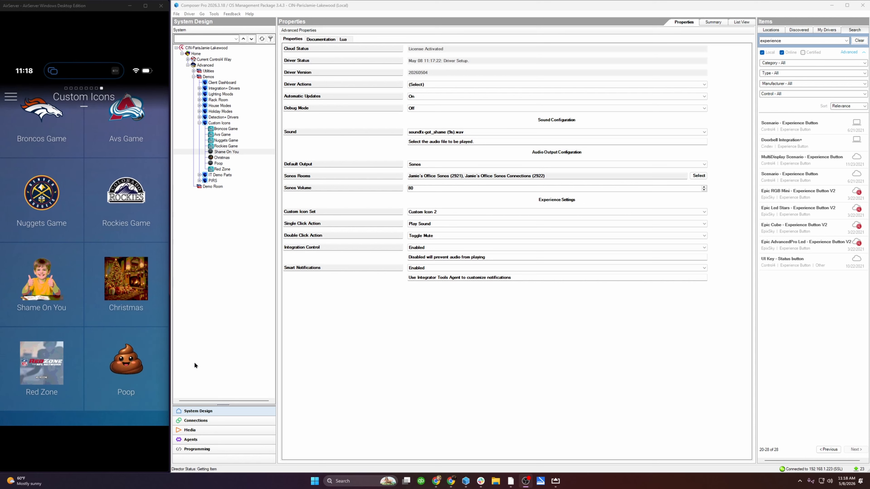
{"action": "left_click", "coordinate": [458, 83]}
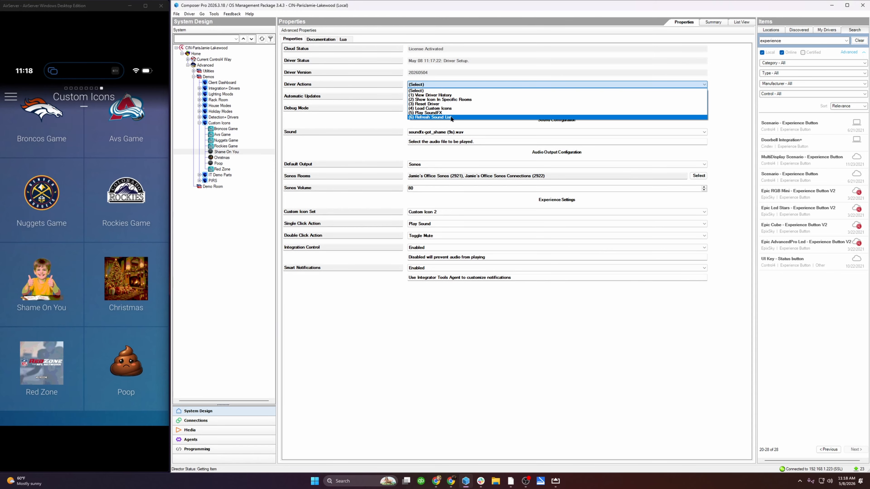
{"action": "left_click", "coordinate": [449, 108]}
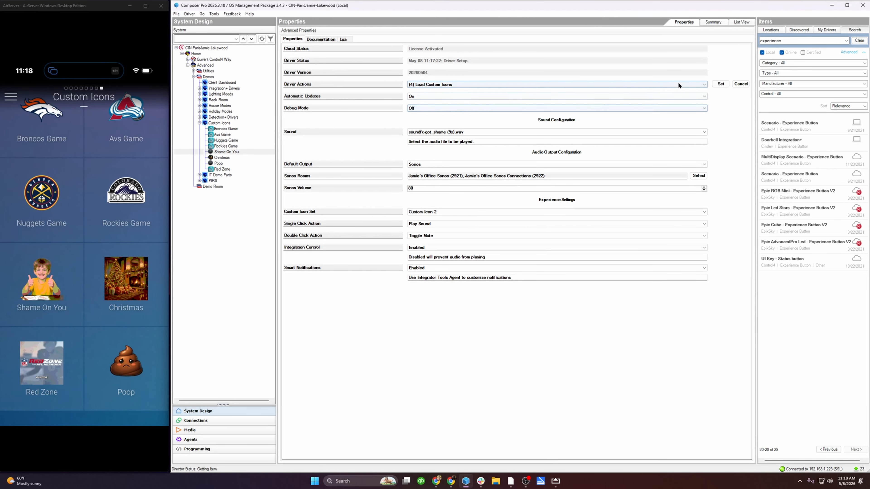
{"action": "left_click", "coordinate": [716, 83]}
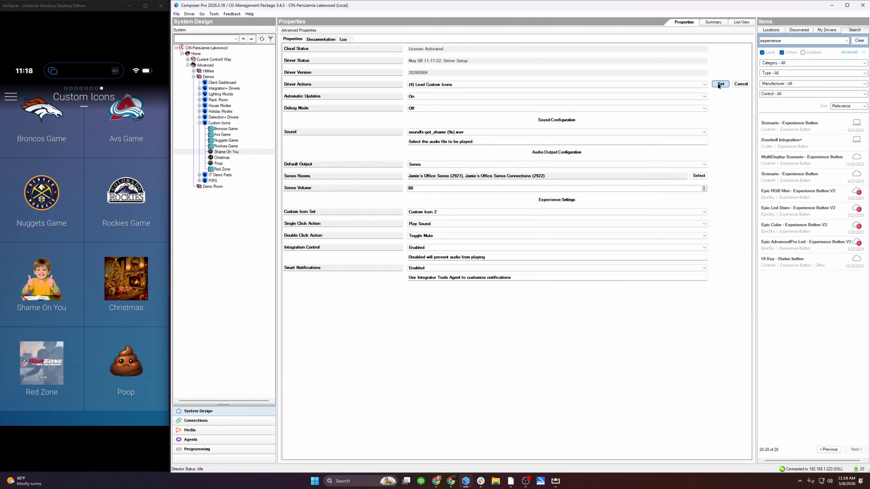
Step: Examine the current Set 1 icons of the SoundFX Integration+ states in the Cindev Custom Icon Tool
{"action": "scroll", "coordinate": [420, 270], "scroll_direction": "down", "scroll_amount": 10}
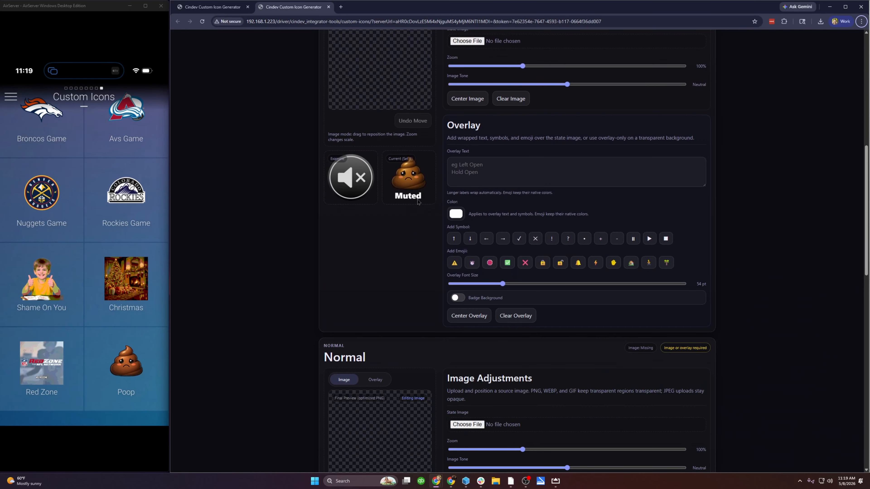
{"action": "scroll", "coordinate": [419, 202], "scroll_direction": "down", "scroll_amount": 12}
{"action": "scroll", "coordinate": [424, 207], "scroll_direction": "up", "scroll_amount": 12}
{"action": "scroll", "coordinate": [427, 208], "scroll_direction": "up", "scroll_amount": 10}
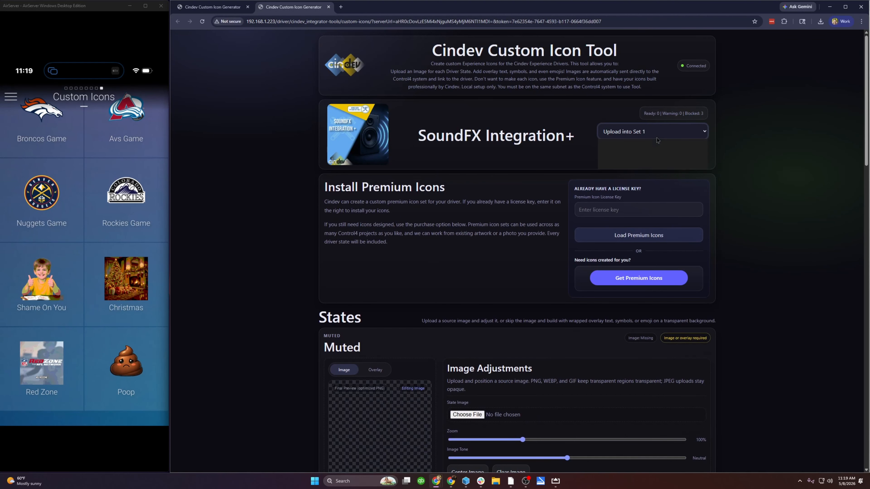
Step: Select Set 2, examine its current icons for the Muted, Normal and Playing states, and finish the SoundFX icon tool session
{"action": "left_click", "coordinate": [650, 154]}
{"action": "scroll", "coordinate": [425, 275], "scroll_direction": "down", "scroll_amount": 10}
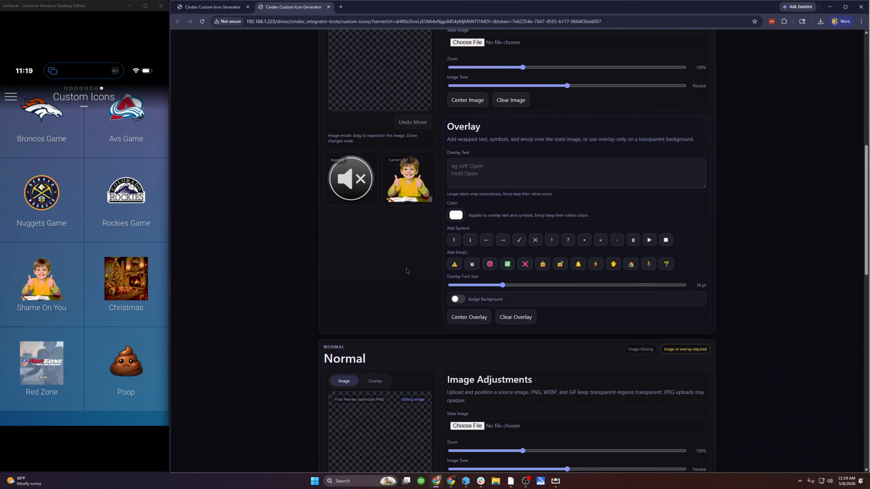
{"action": "scroll", "coordinate": [411, 274], "scroll_direction": "down", "scroll_amount": 10}
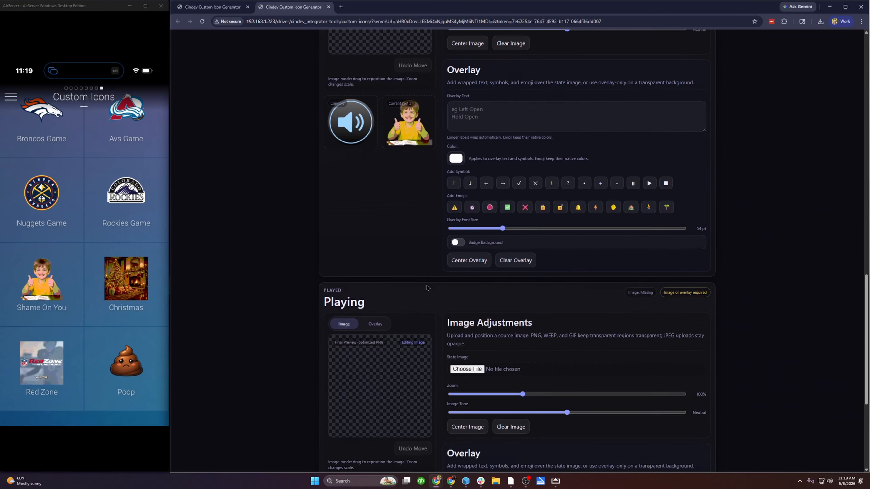
{"action": "scroll", "coordinate": [427, 288], "scroll_direction": "down", "scroll_amount": 5}
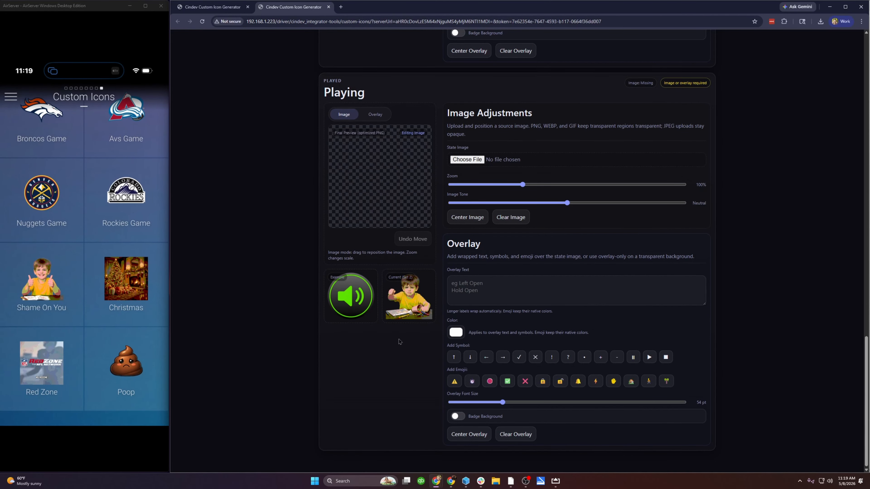
{"action": "scroll", "coordinate": [399, 341], "scroll_direction": "up", "scroll_amount": 8}
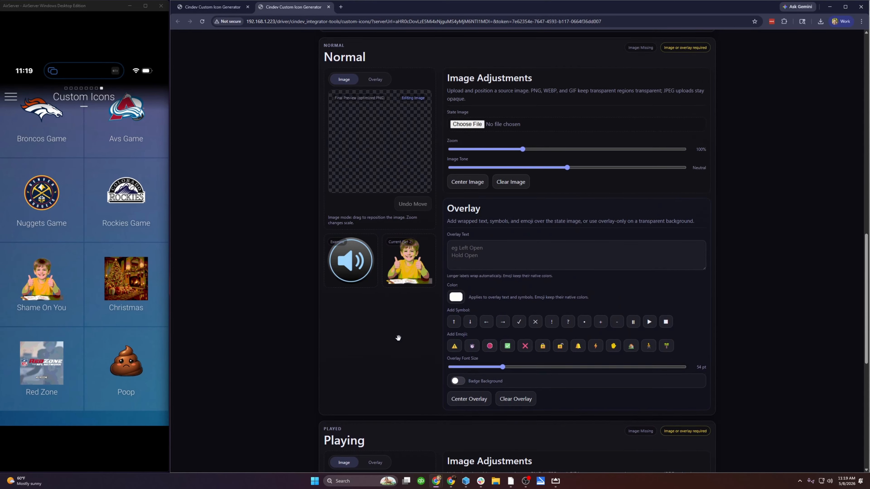
{"action": "scroll", "coordinate": [398, 337], "scroll_direction": "up", "scroll_amount": 12}
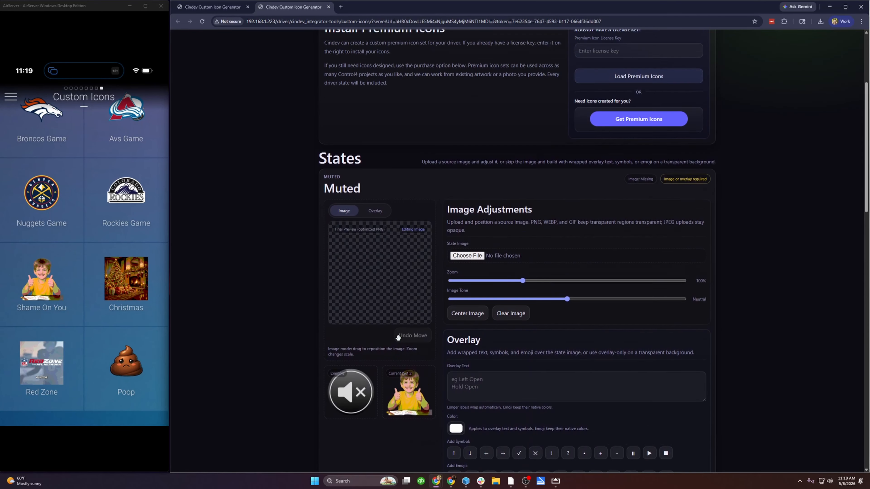
{"action": "scroll", "coordinate": [398, 337], "scroll_direction": "up", "scroll_amount": 4}
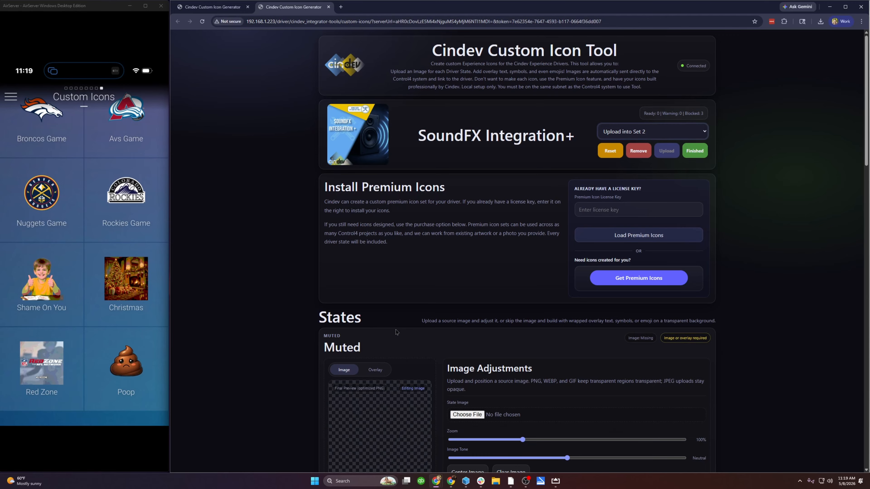
{"action": "scroll", "coordinate": [396, 338], "scroll_direction": "down", "scroll_amount": 3}
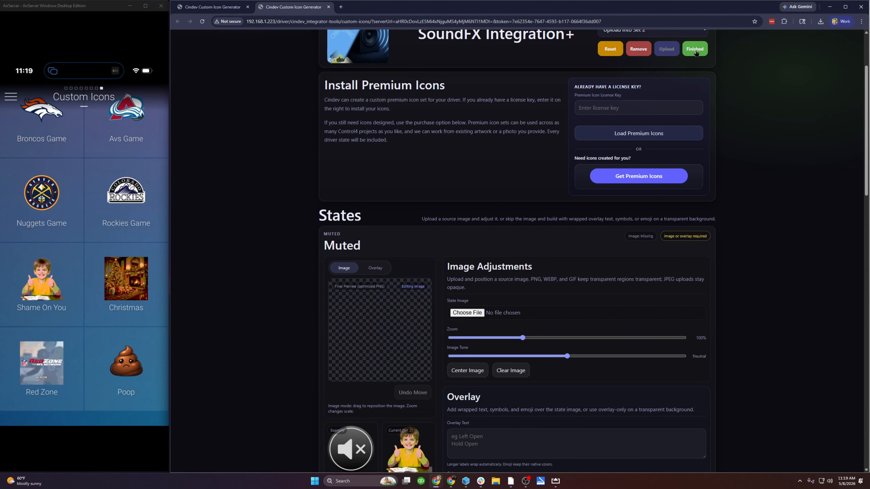
{"action": "key", "text": "ctrl+w"}
{"action": "left_click", "coordinate": [695, 153]}
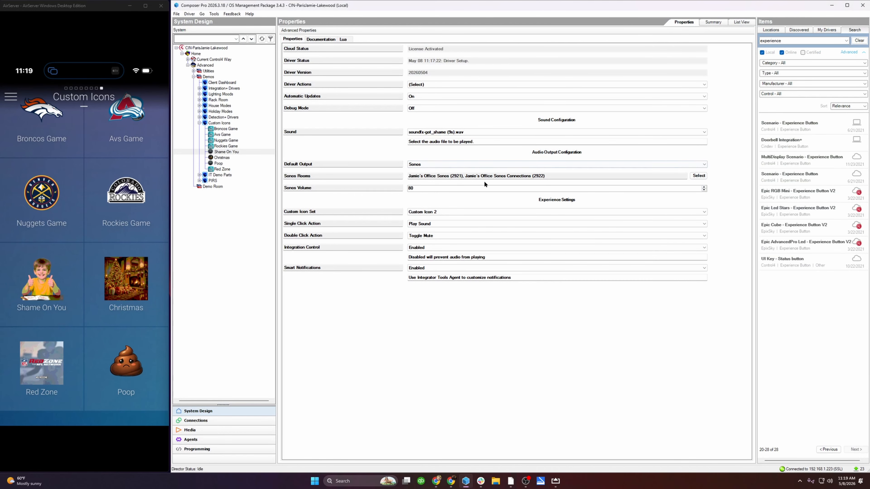
Step: Try the Christmas: Santa icon set on the Christmas driver and restore Custom Icon 1
{"action": "left_click", "coordinate": [223, 158]}
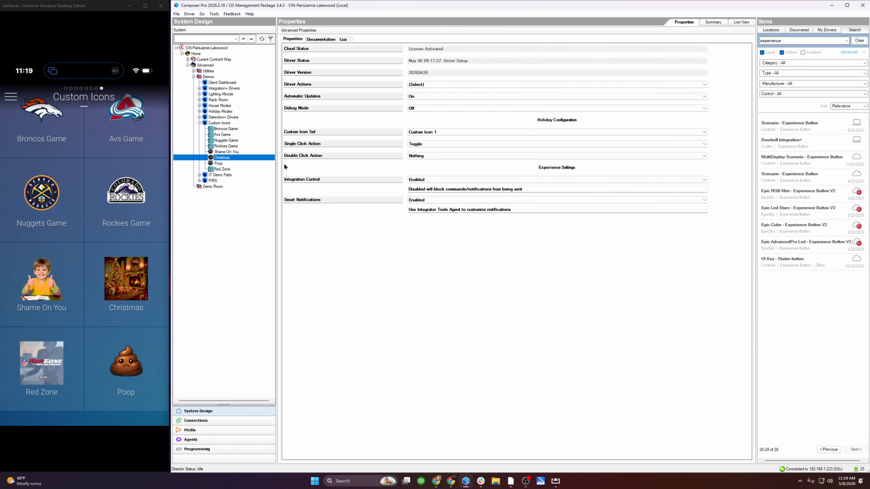
{"action": "left_click", "coordinate": [441, 134]}
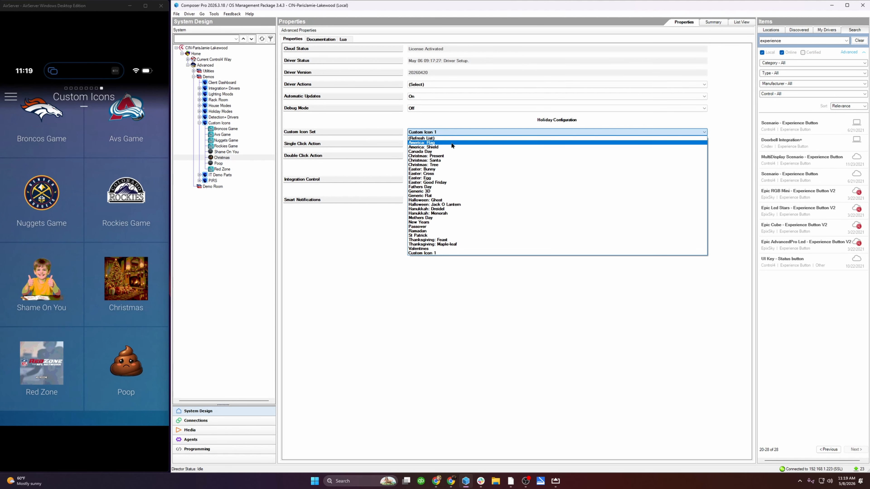
{"action": "left_click", "coordinate": [455, 160]}
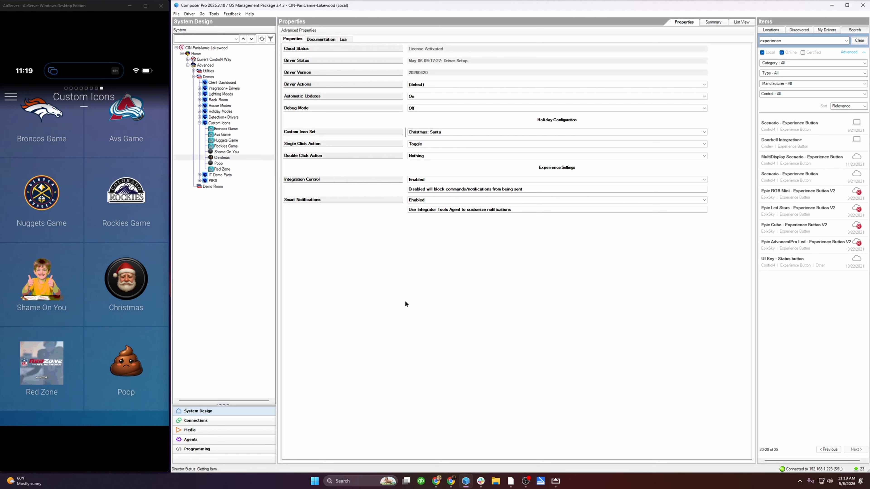
{"action": "left_click", "coordinate": [446, 132]}
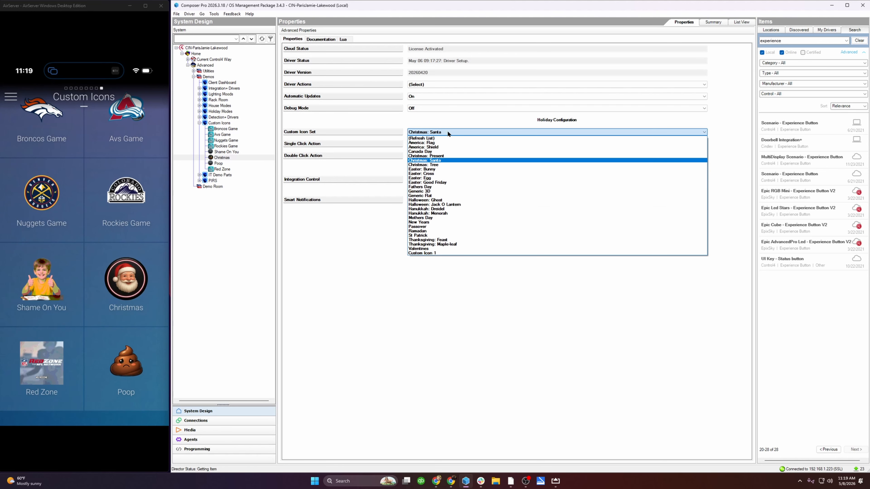
{"action": "left_click", "coordinate": [447, 253]}
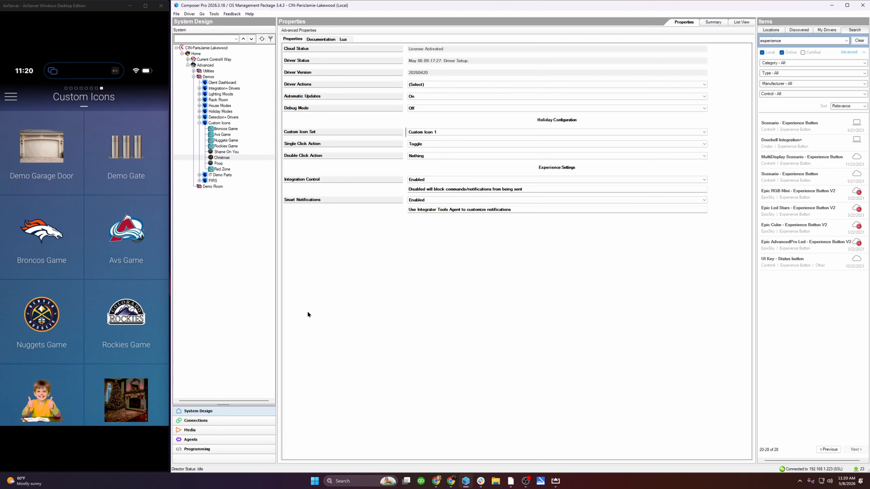
Step: Collapse Custom Icons, expand Integration+ Drivers, and run the Load Custom Icons action on the Demo Garage Door driver
{"action": "left_click", "coordinate": [199, 123]}
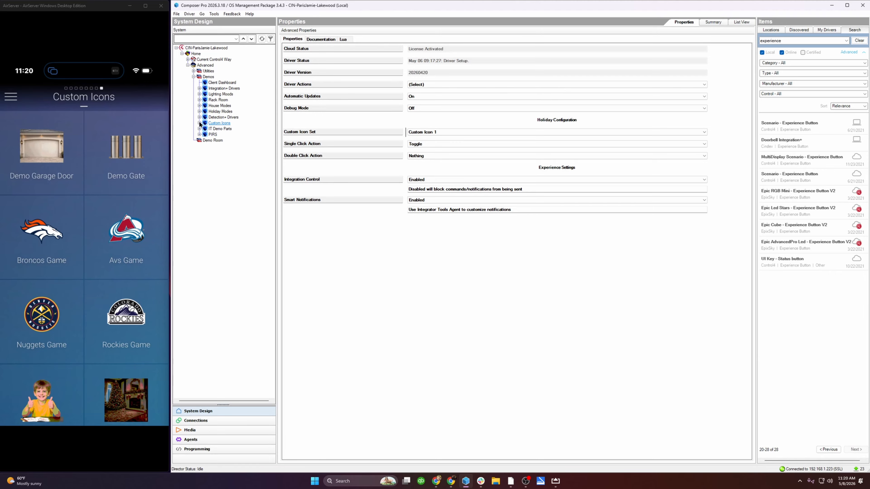
{"action": "left_click", "coordinate": [200, 89]}
{"action": "left_click", "coordinate": [224, 96]}
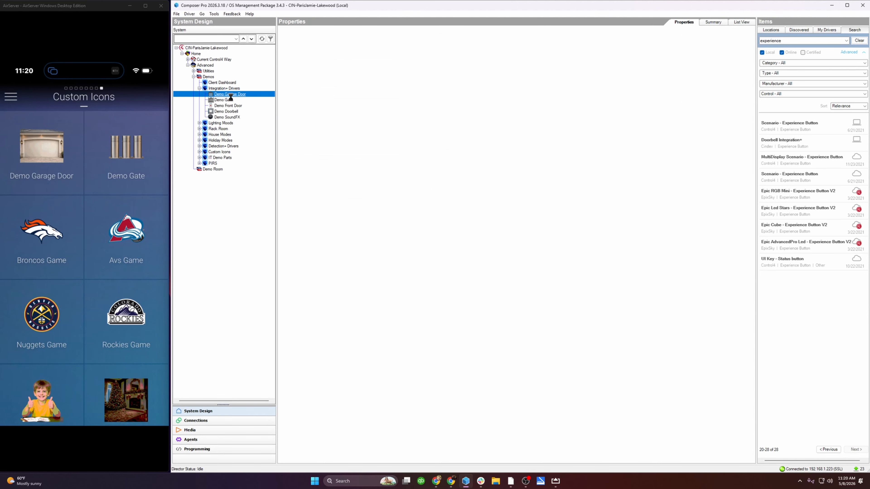
{"action": "left_click", "coordinate": [465, 84]}
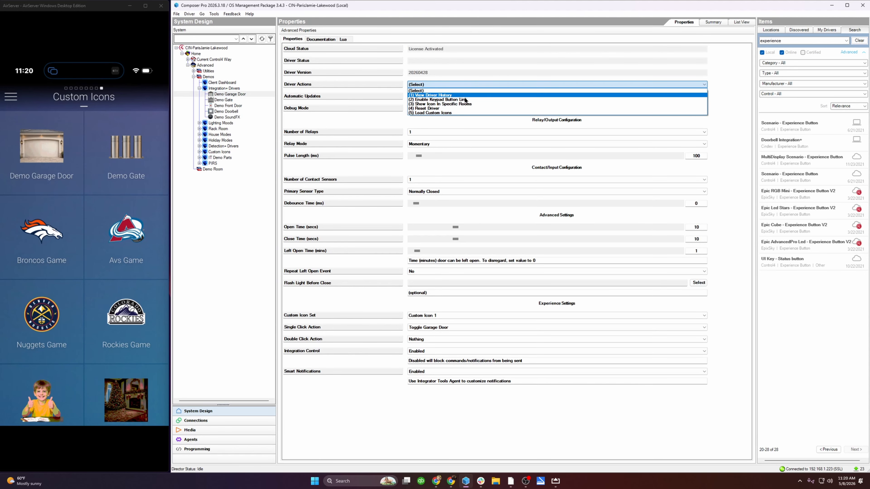
{"action": "left_click", "coordinate": [668, 114]}
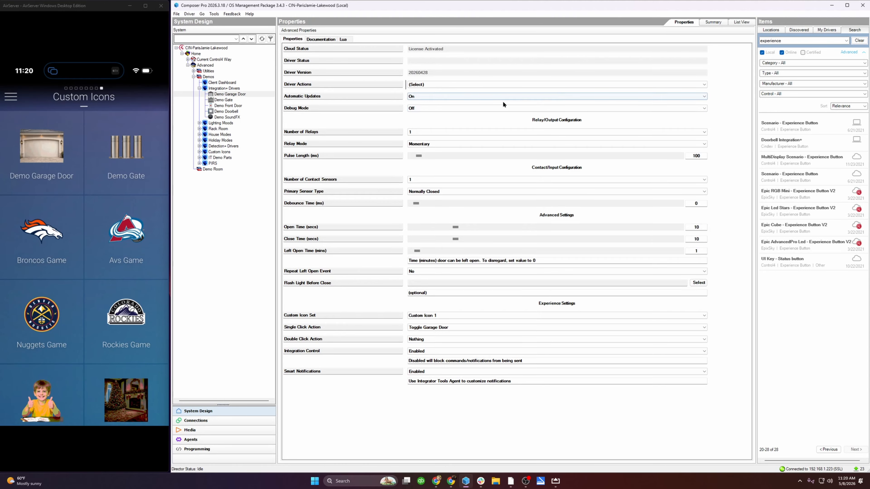
{"action": "left_click", "coordinate": [488, 99]}
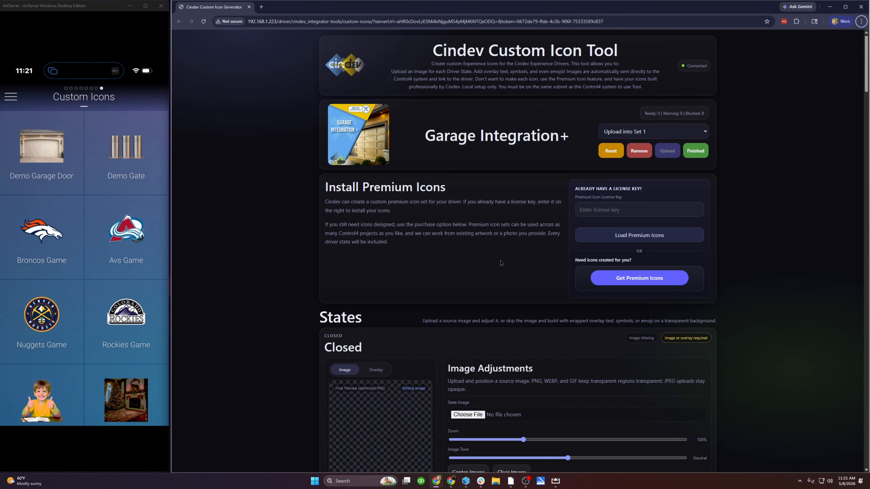
Step: Examine the premium icon purchase option for Garage Integration+ and close its checkout page without paying
{"action": "scroll", "coordinate": [409, 312], "scroll_direction": "down", "scroll_amount": 4}
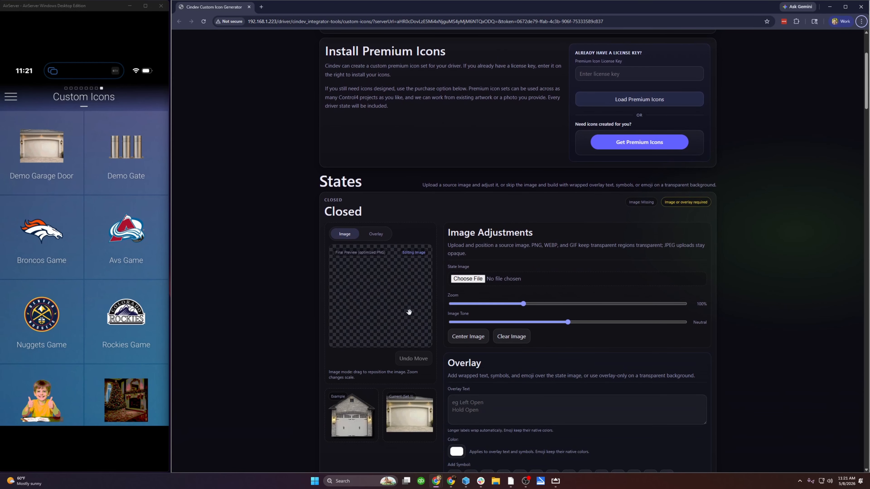
{"action": "scroll", "coordinate": [415, 316], "scroll_direction": "up", "scroll_amount": 3}
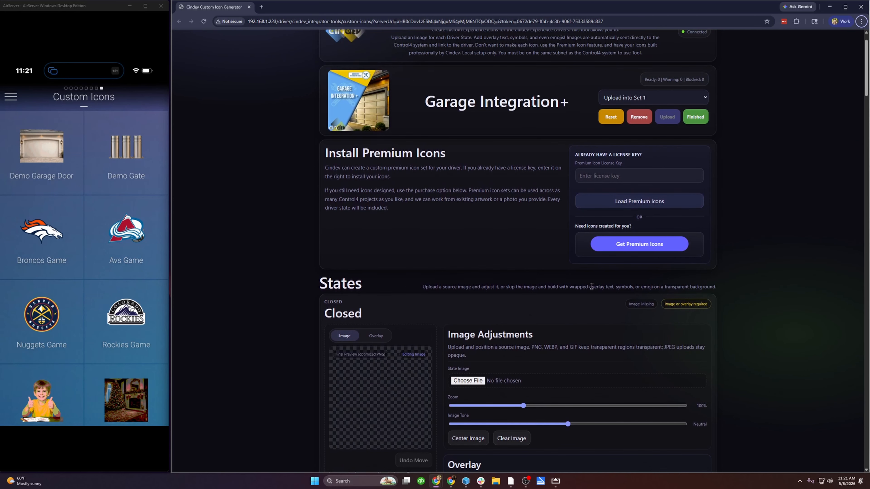
{"action": "left_click", "coordinate": [638, 253]}
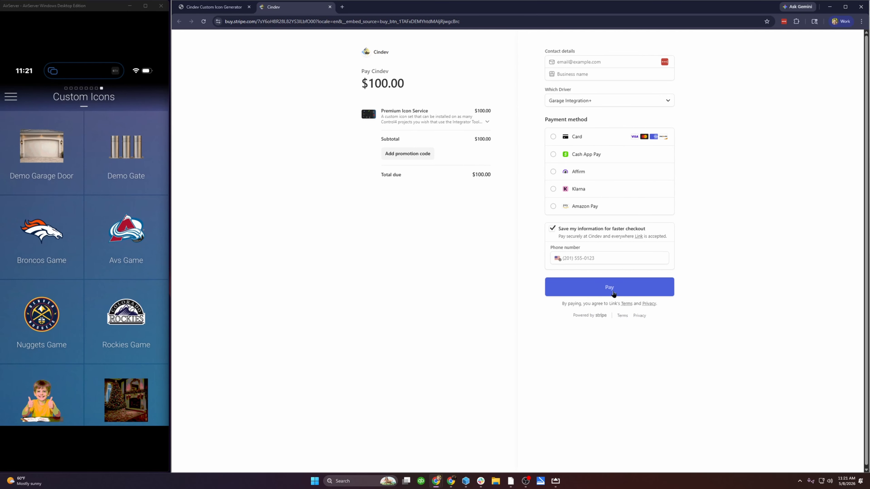
{"action": "left_click", "coordinate": [329, 7]}
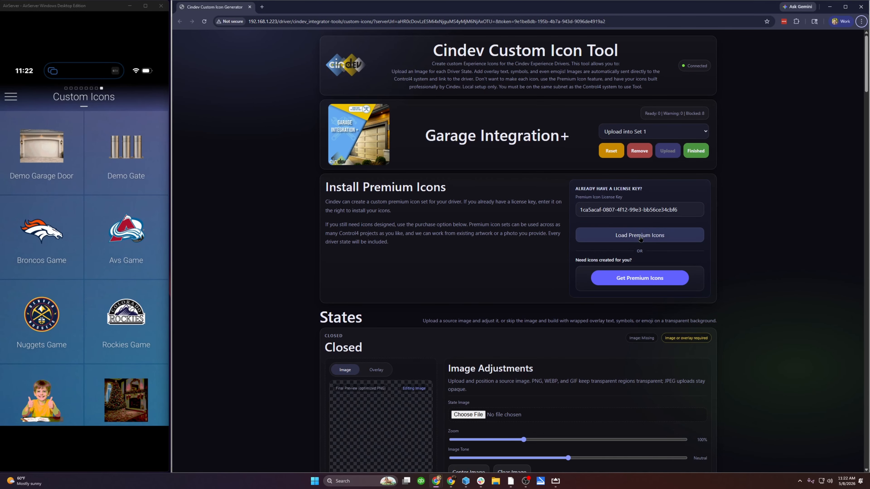
Step: Load the premium icons for the license key in Garage Integration+ and review the state images
{"action": "left_click", "coordinate": [643, 241]}
{"action": "scroll", "coordinate": [411, 243], "scroll_direction": "down", "scroll_amount": 7}
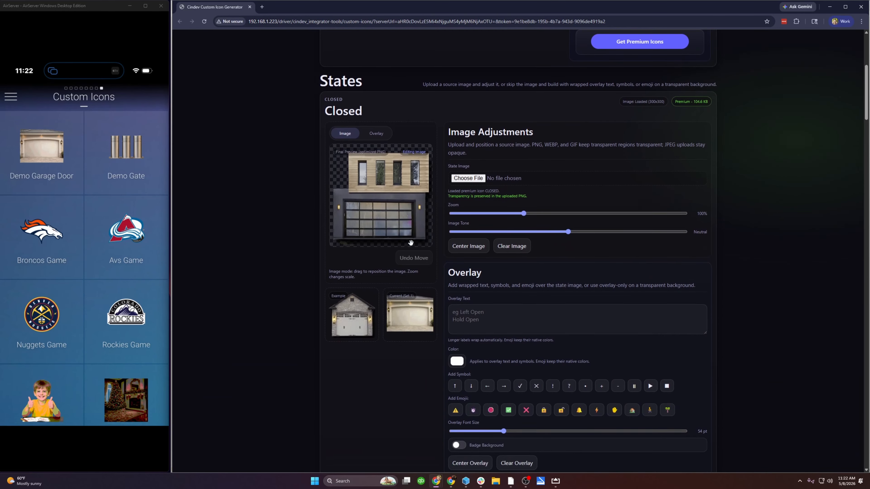
{"action": "scroll", "coordinate": [411, 243], "scroll_direction": "down", "scroll_amount": 4}
{"action": "scroll", "coordinate": [411, 243], "scroll_direction": "up", "scroll_amount": 11}
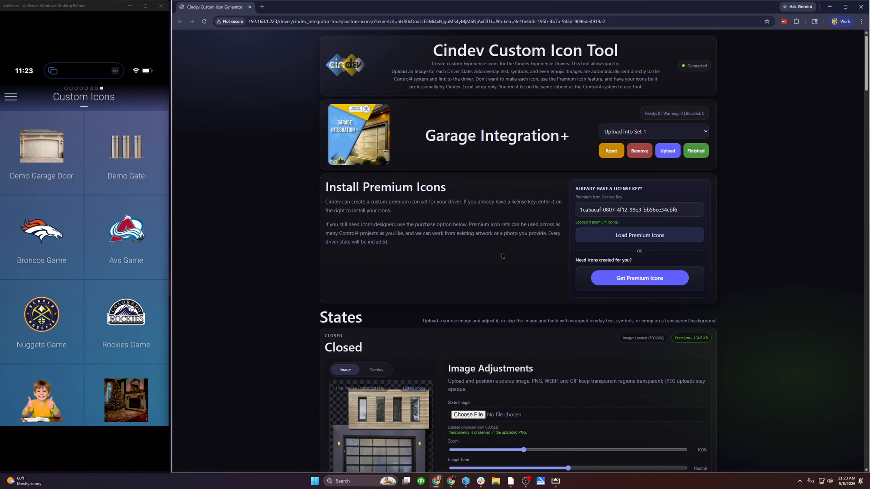
Step: Upload the loaded premium garage icons into Set 3, confirm the overwrite, and return to Composer Pro
{"action": "left_click", "coordinate": [664, 133]}
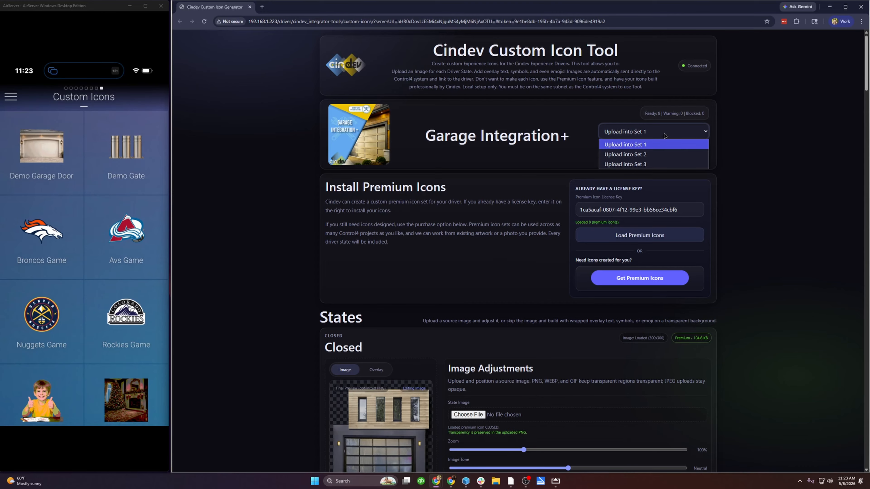
{"action": "left_click", "coordinate": [660, 165]}
{"action": "scroll", "coordinate": [538, 220], "scroll_direction": "down", "scroll_amount": 5}
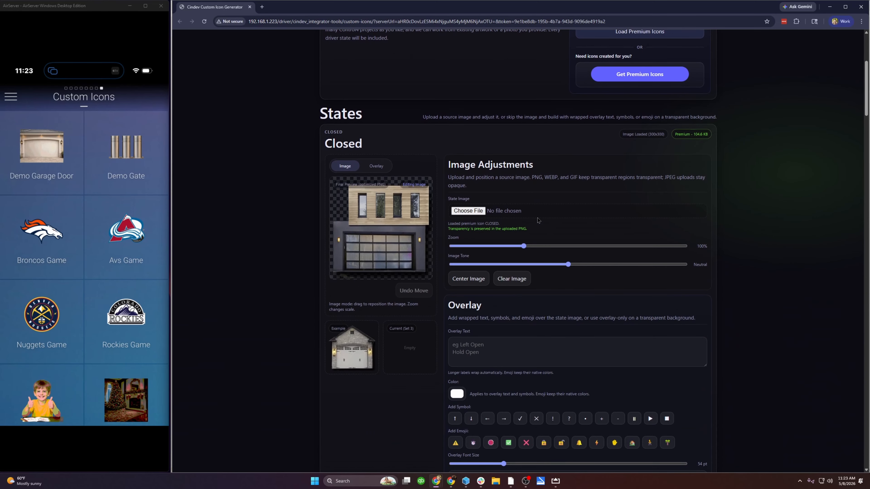
{"action": "scroll", "coordinate": [665, 127], "scroll_direction": "up", "scroll_amount": 4}
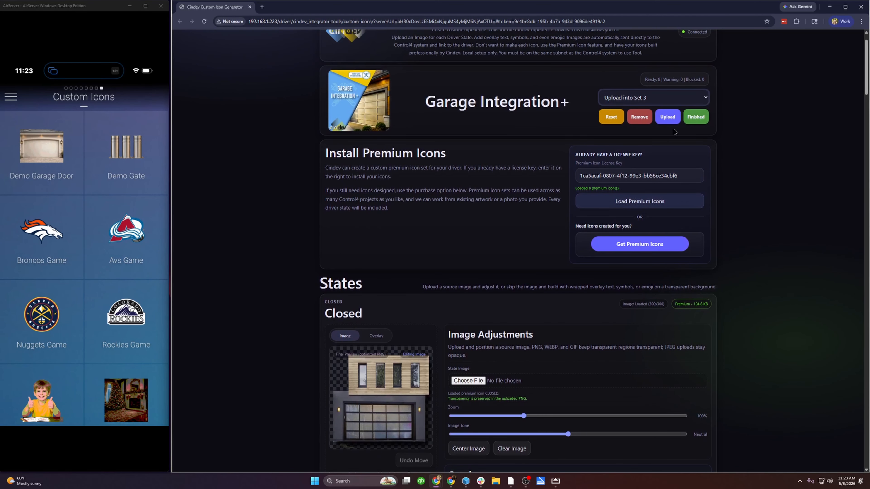
{"action": "left_click", "coordinate": [670, 116]}
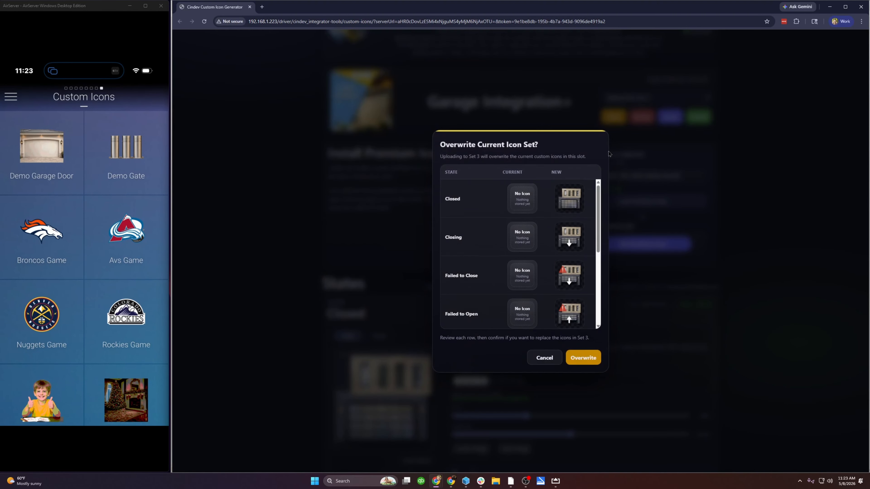
{"action": "left_click", "coordinate": [590, 356]}
{"action": "left_click", "coordinate": [586, 292]}
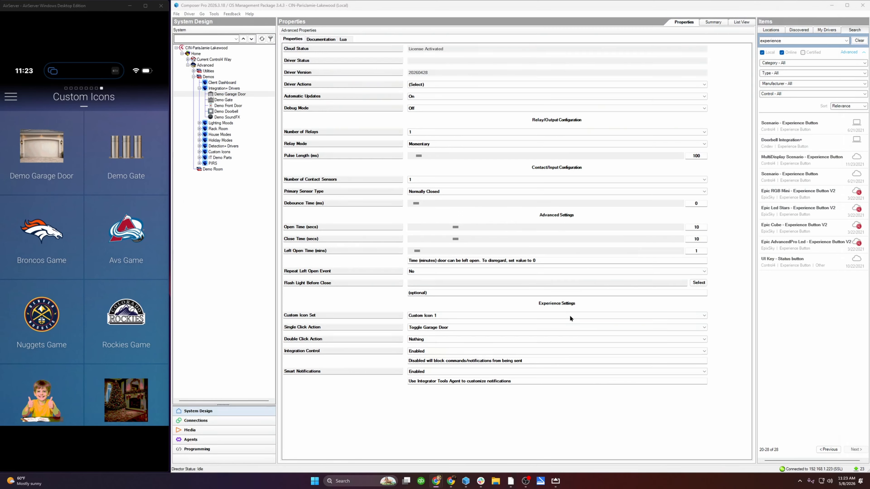
Step: Set the Demo Garage Door driver's custom icon set to Custom Icon 3
{"action": "left_click", "coordinate": [443, 315]}
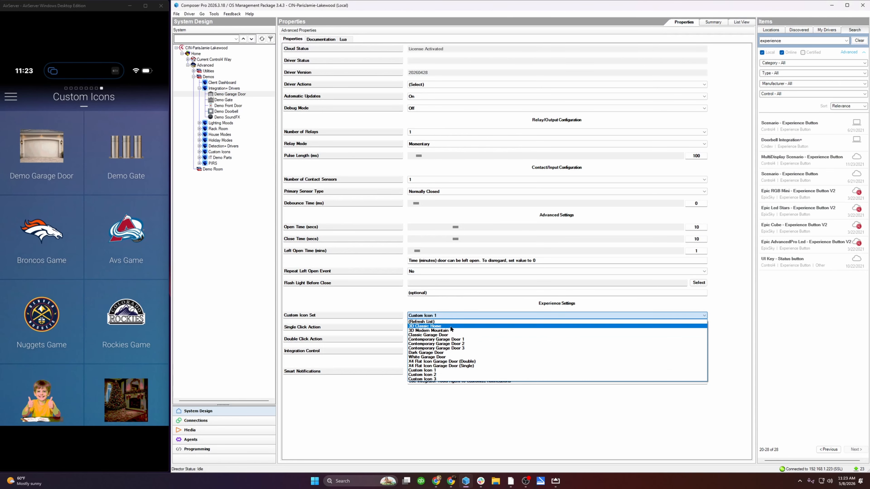
{"action": "left_click", "coordinate": [448, 379]}
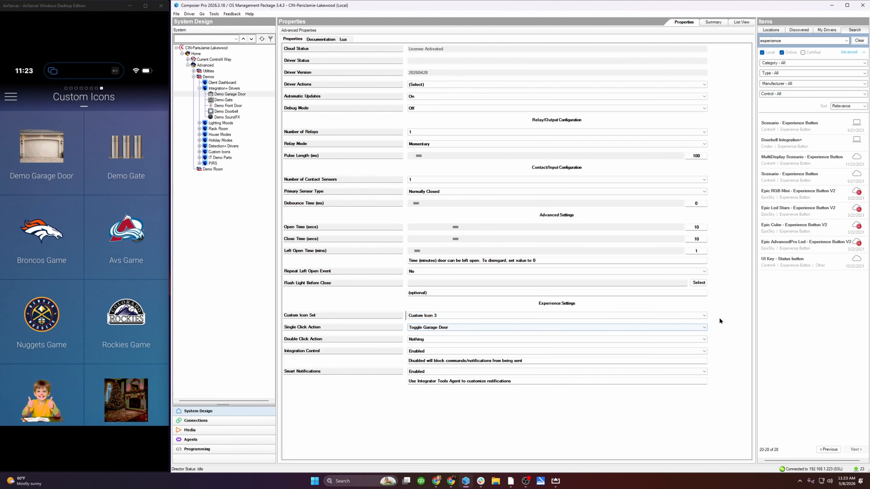